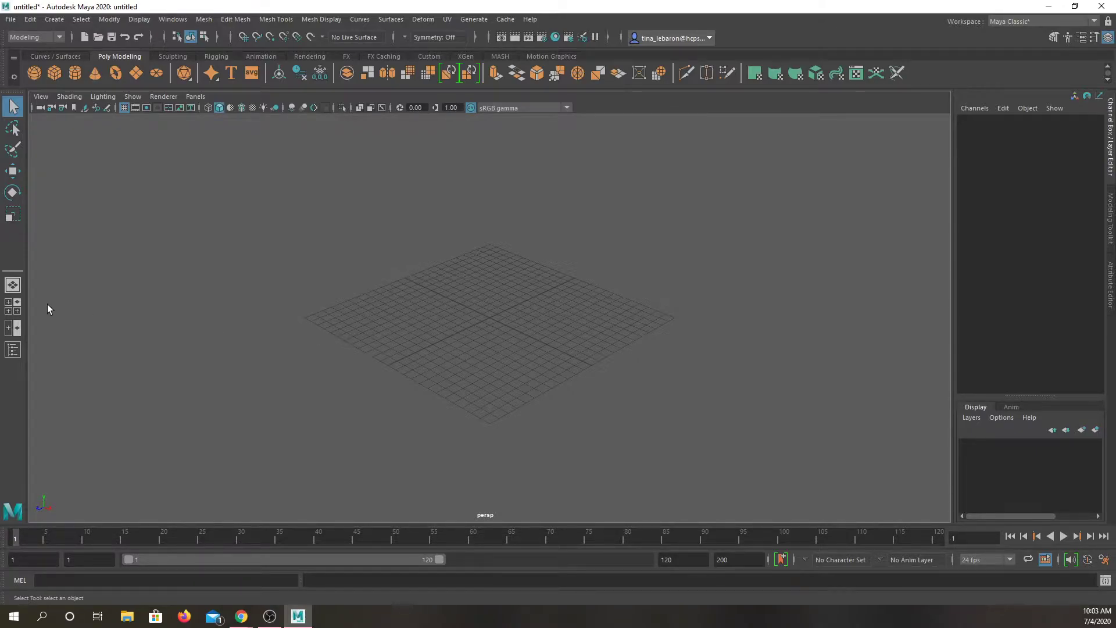
Step: Switch between the single perspective and four-view layouts, ending with the four-view layout
{"action": "left_click", "coordinate": [17, 306]}
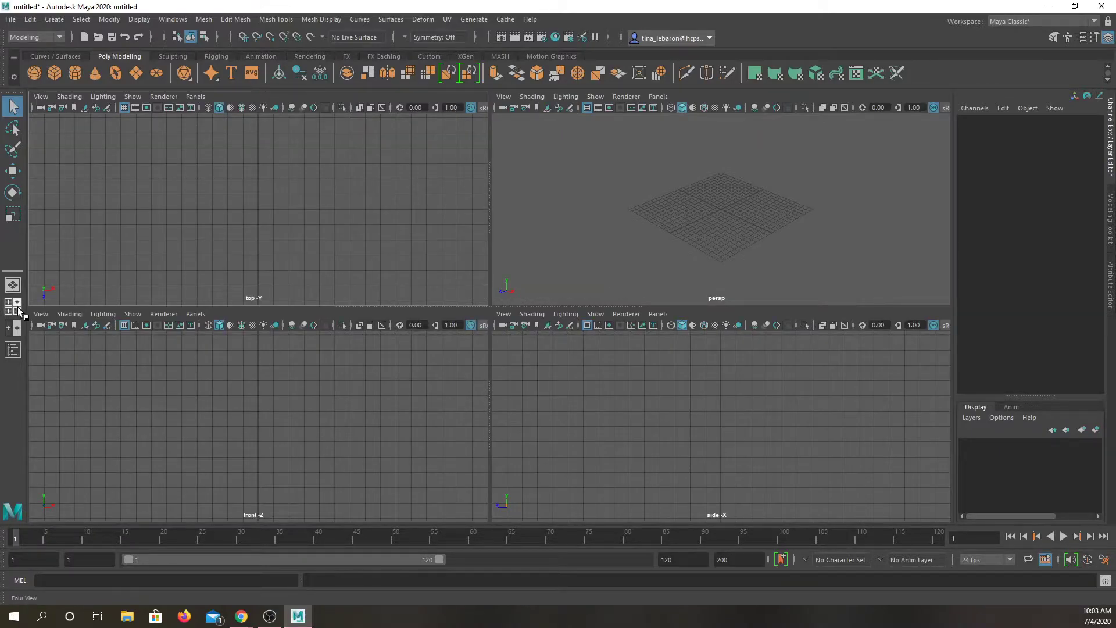
{"action": "left_click", "coordinate": [13, 285]}
{"action": "left_click", "coordinate": [13, 306]}
{"action": "left_click", "coordinate": [195, 314]}
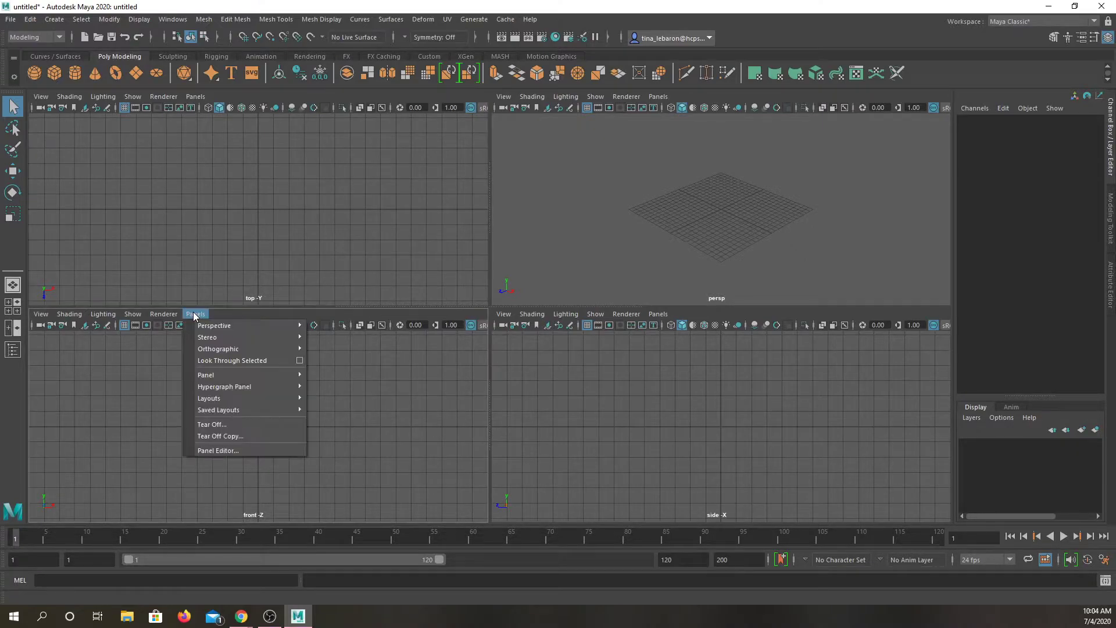
{"action": "mouse_move", "coordinate": [209, 327]}
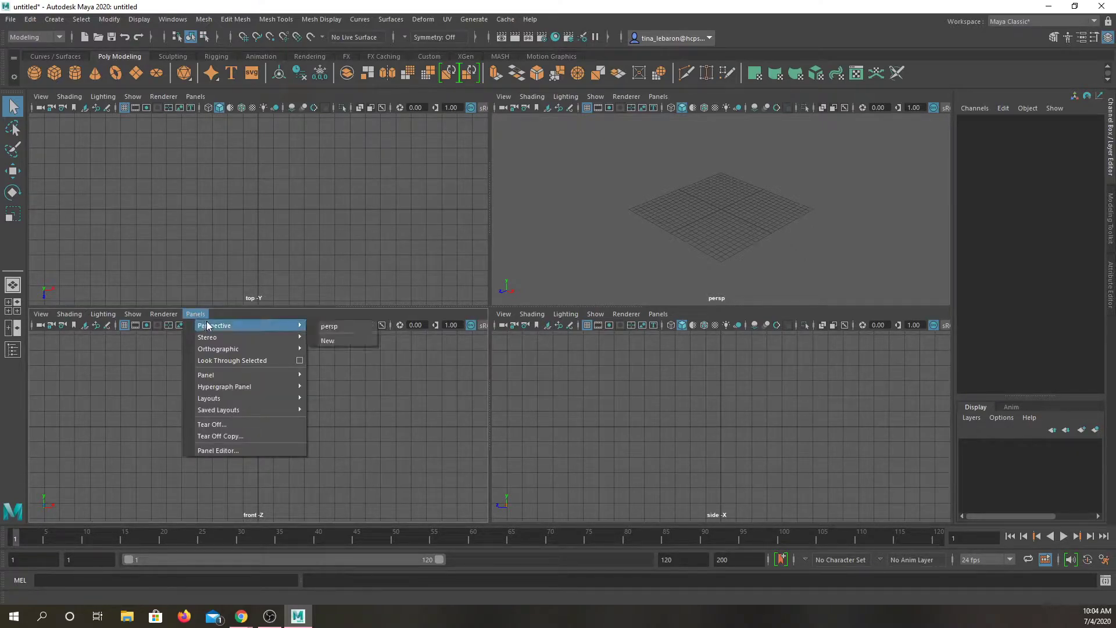
{"action": "mouse_move", "coordinate": [219, 349]}
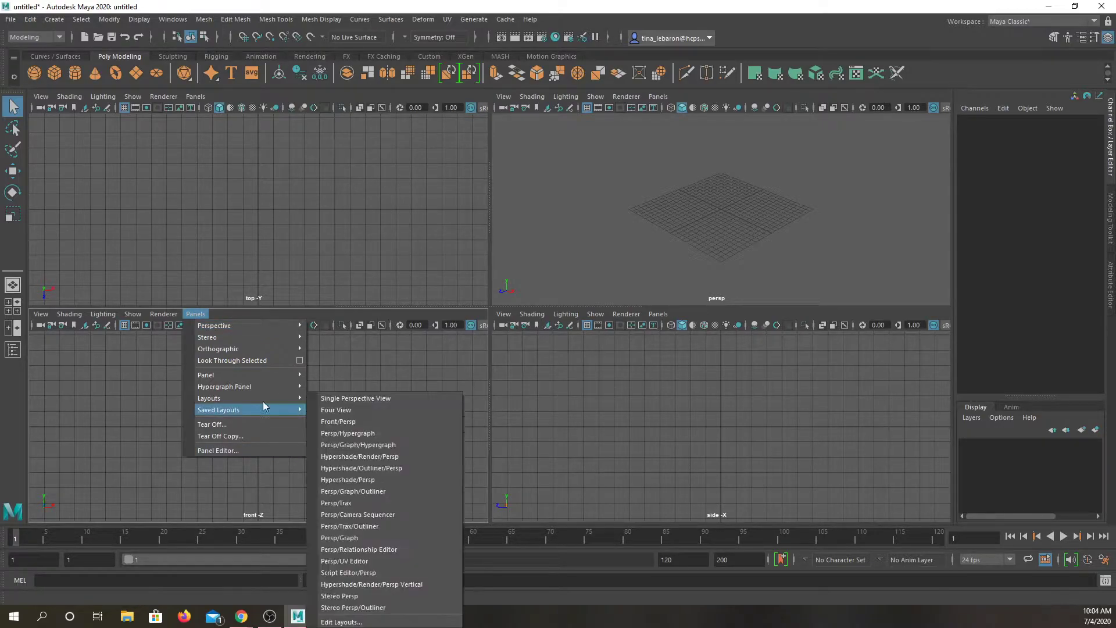
{"action": "left_click", "coordinate": [727, 420]}
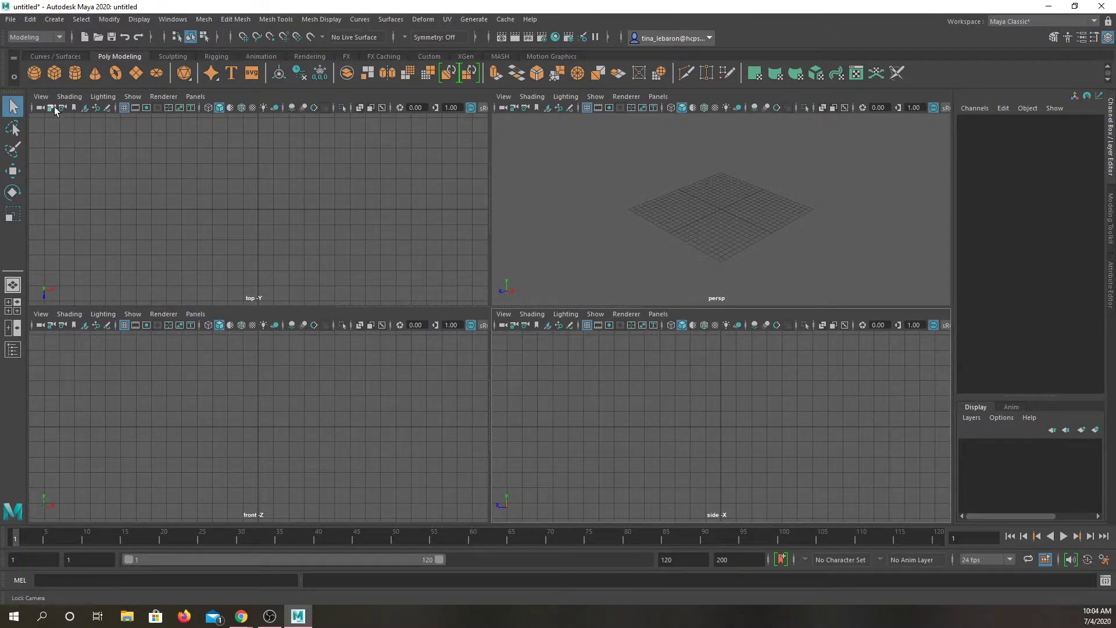
{"action": "left_click", "coordinate": [61, 55]}
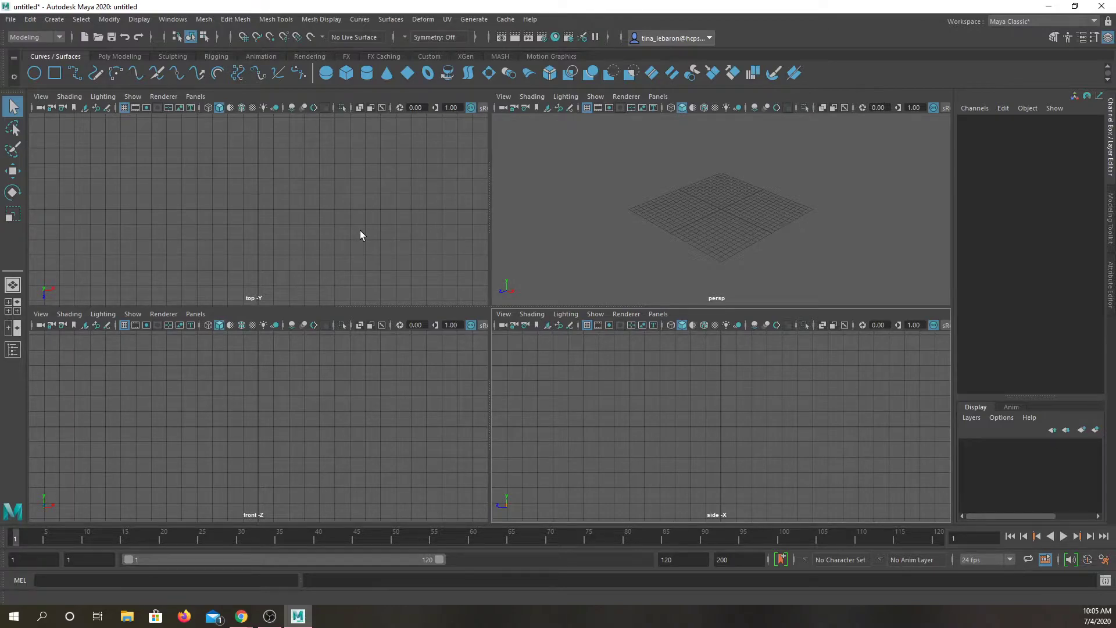
{"action": "left_click", "coordinate": [119, 57]}
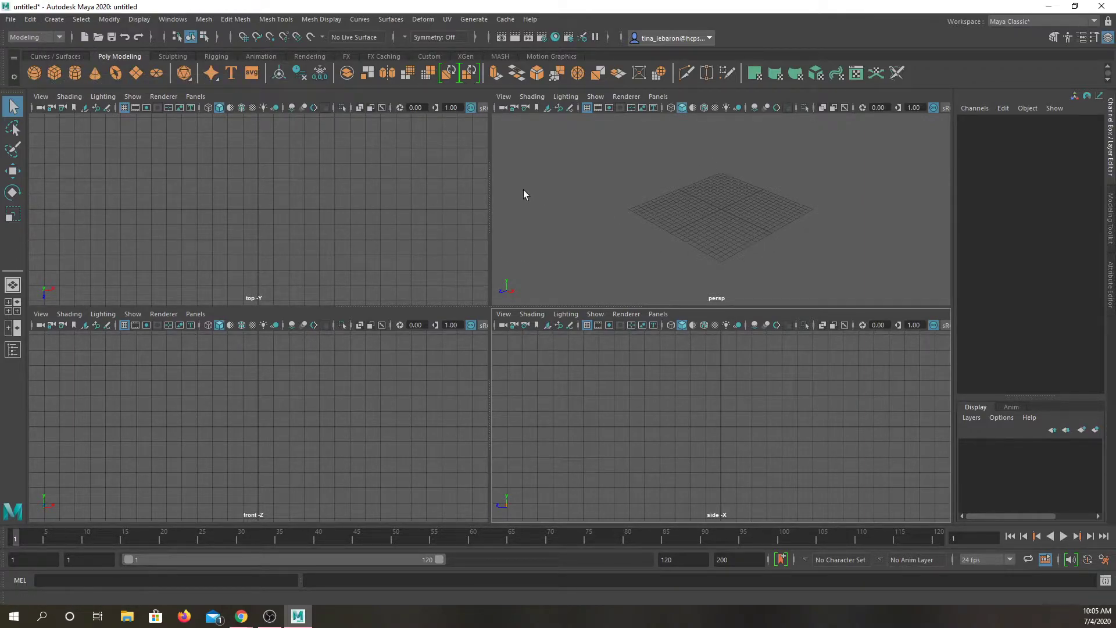
Step: Turn on Interactive Creation for polygon primitives
{"action": "left_click", "coordinate": [59, 21]}
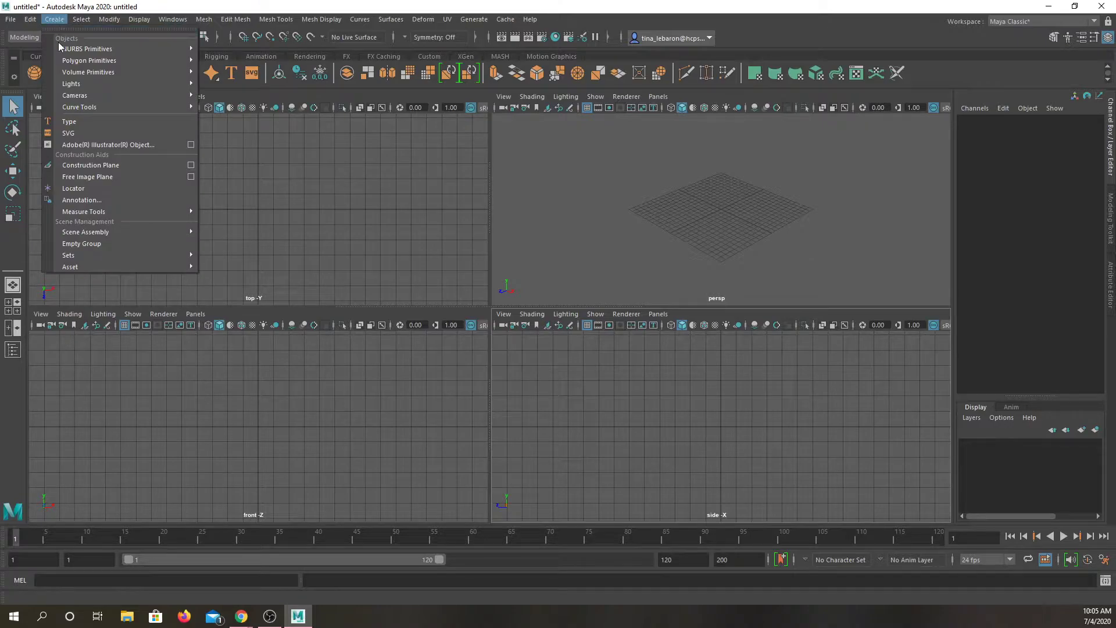
{"action": "mouse_move", "coordinate": [61, 93]}
{"action": "mouse_move", "coordinate": [82, 66]}
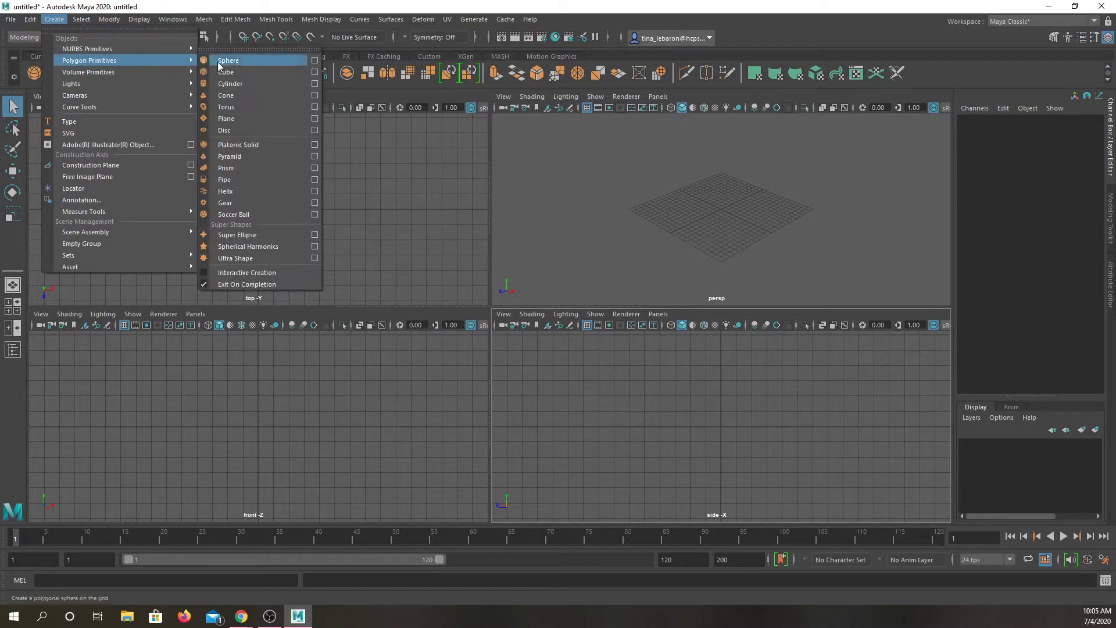
{"action": "left_click", "coordinate": [204, 272]}
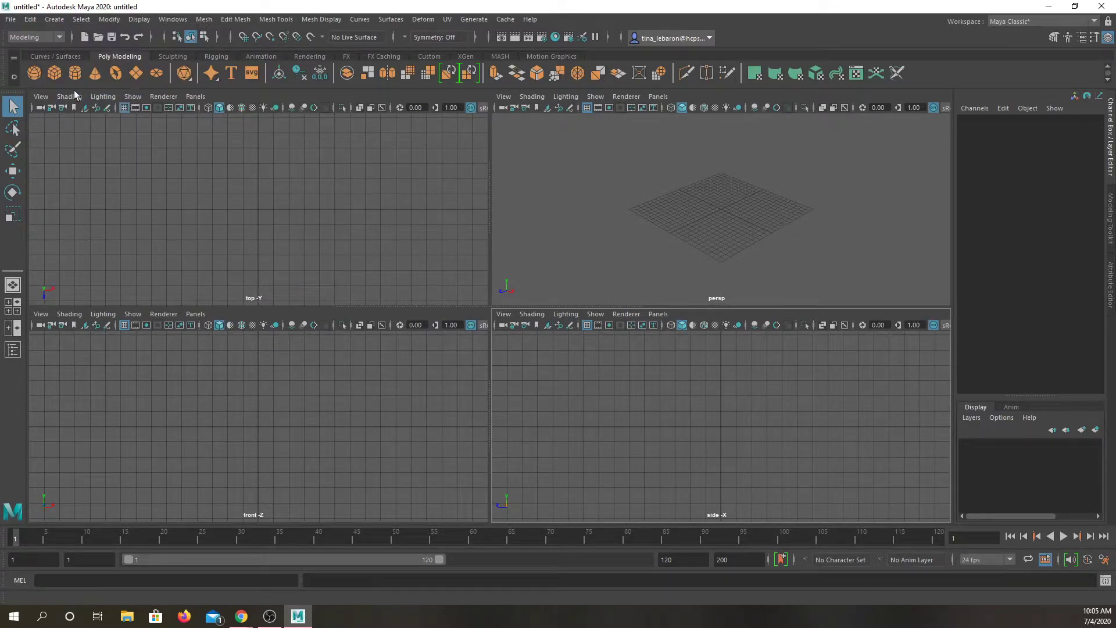
Step: Turn Interactive Creation for polygon primitives back off
{"action": "left_click", "coordinate": [54, 20]}
{"action": "mouse_move", "coordinate": [116, 61]}
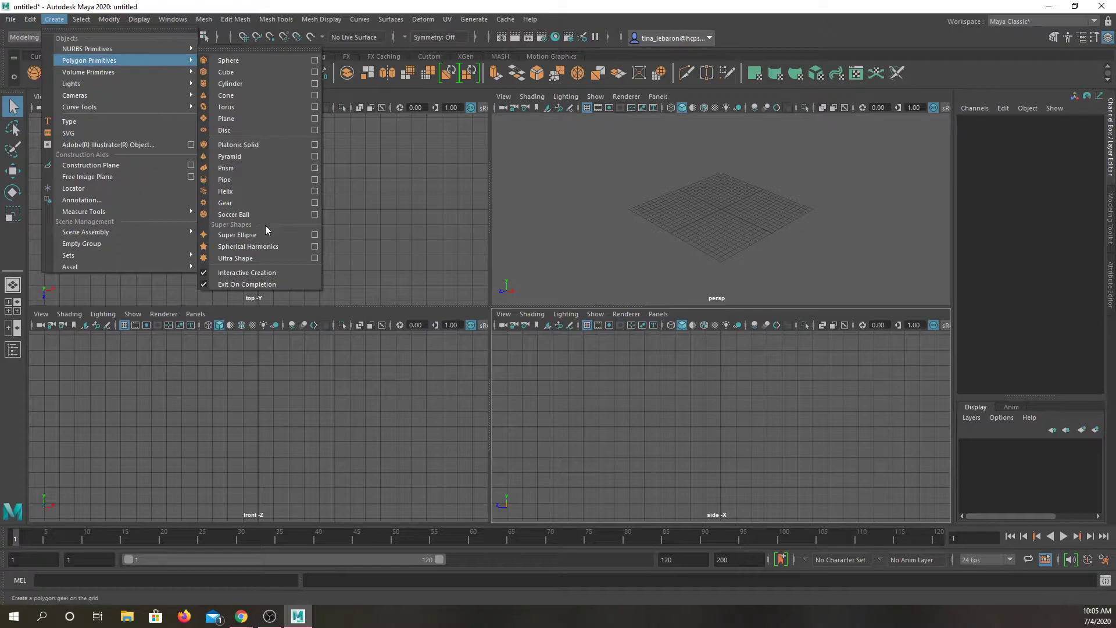
{"action": "left_click", "coordinate": [204, 272]}
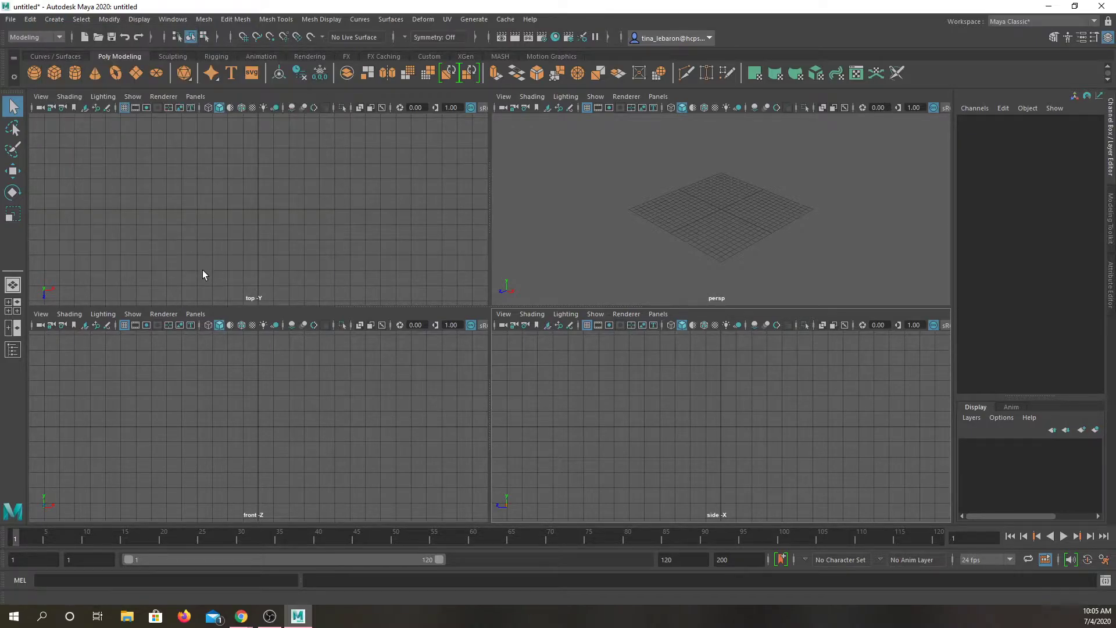
Step: Create a default polygon cube at the origin and expand its polyCube1 input settings
{"action": "left_click", "coordinate": [55, 73]}
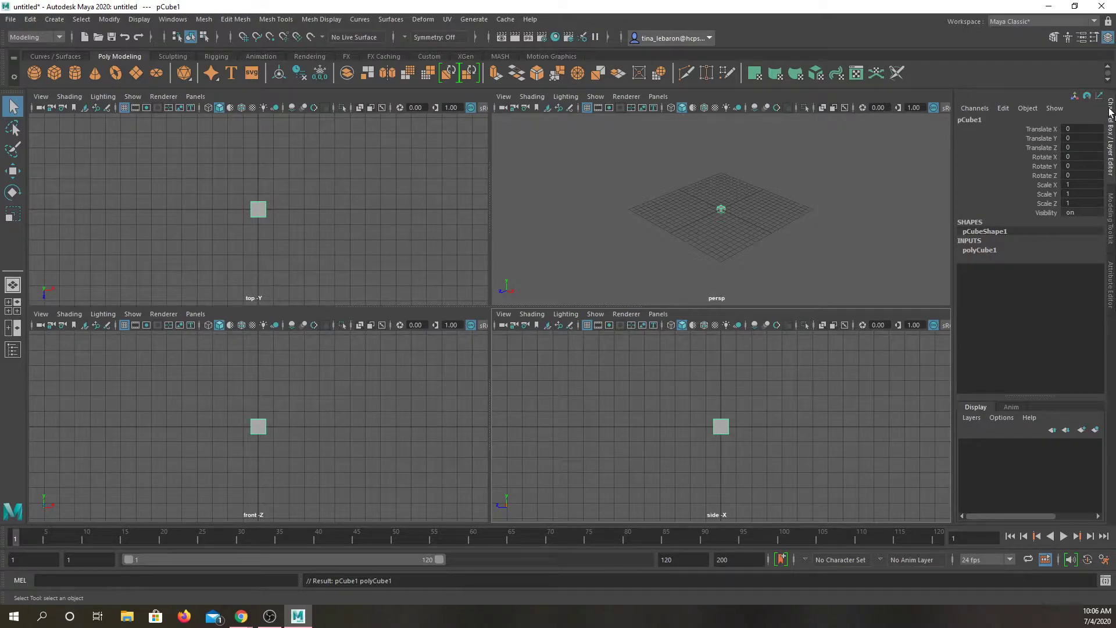
{"action": "left_click", "coordinate": [986, 250]}
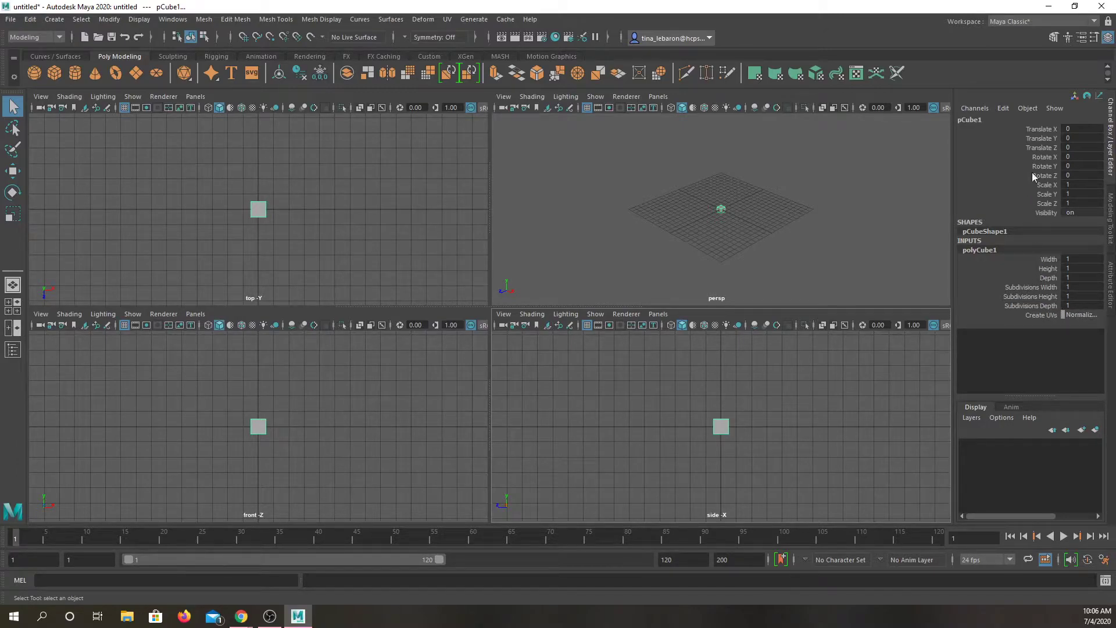
Step: Examine the cube's creation, shape and transform attributes in the Attribute Editor
{"action": "left_click", "coordinate": [1111, 294]}
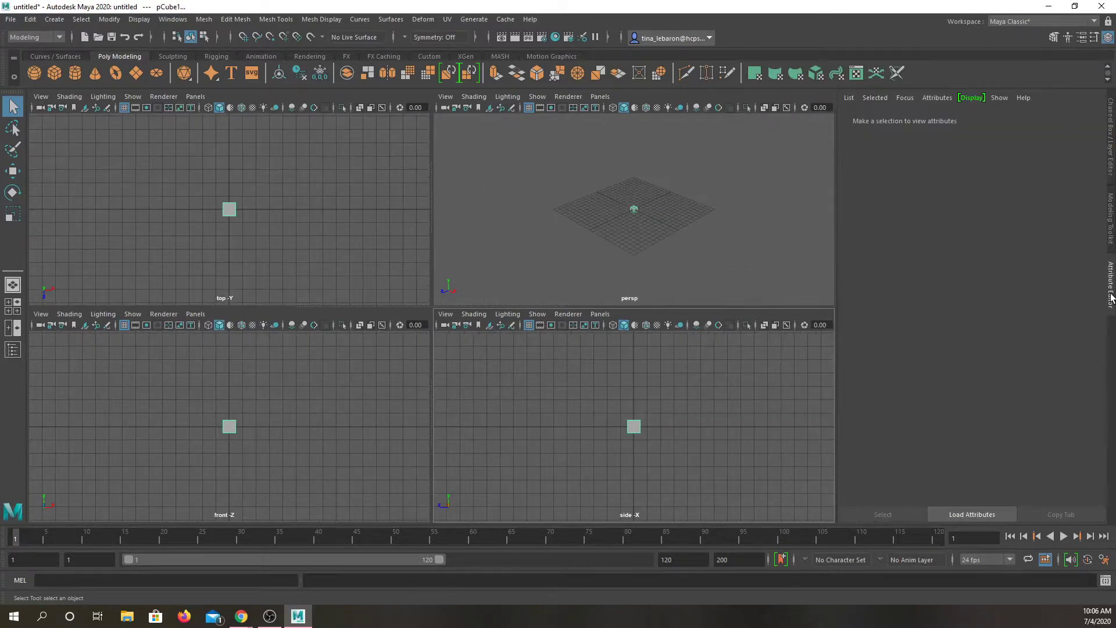
{"action": "left_click", "coordinate": [975, 120]}
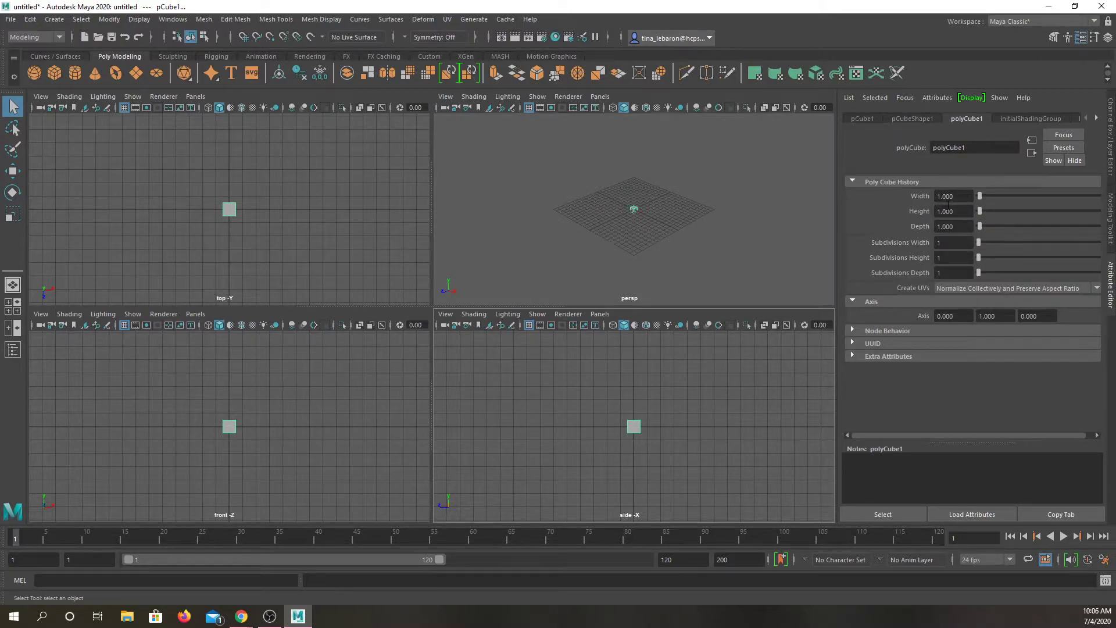
{"action": "left_click", "coordinate": [909, 119]}
{"action": "left_click", "coordinate": [864, 119]}
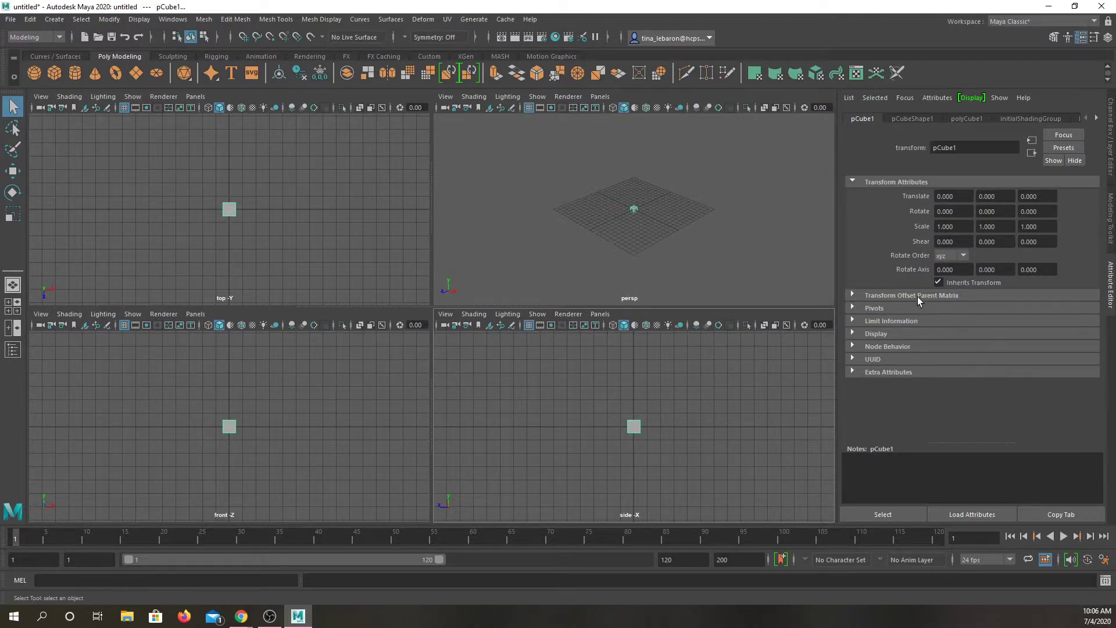
Step: Return to the cube's channel values and delete the cube
{"action": "left_click", "coordinate": [1112, 129]}
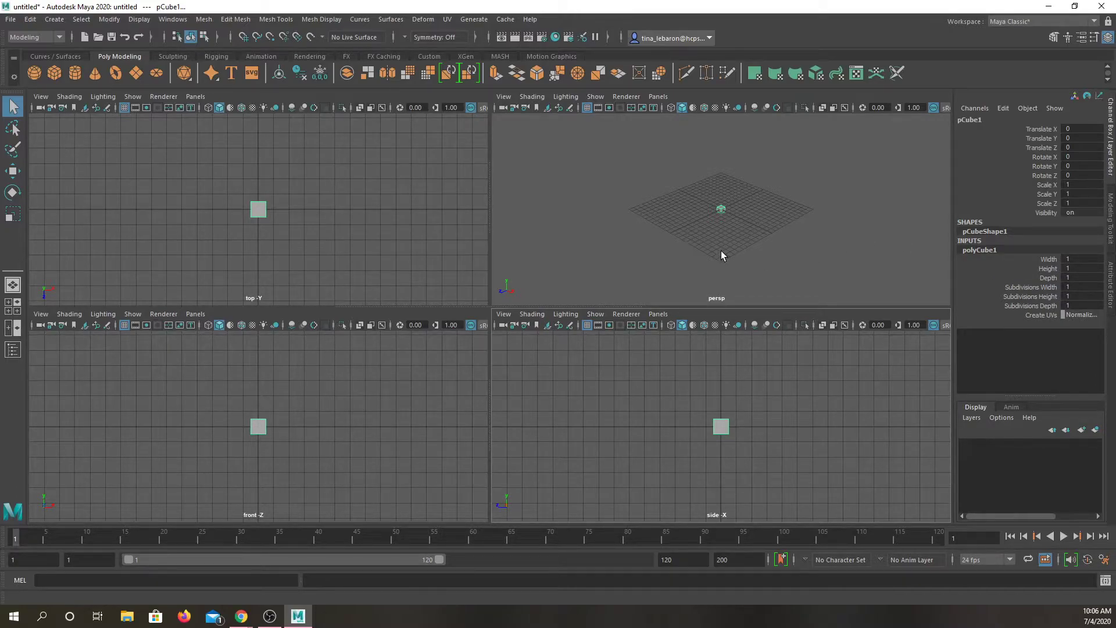
{"action": "key", "text": "Delete"}
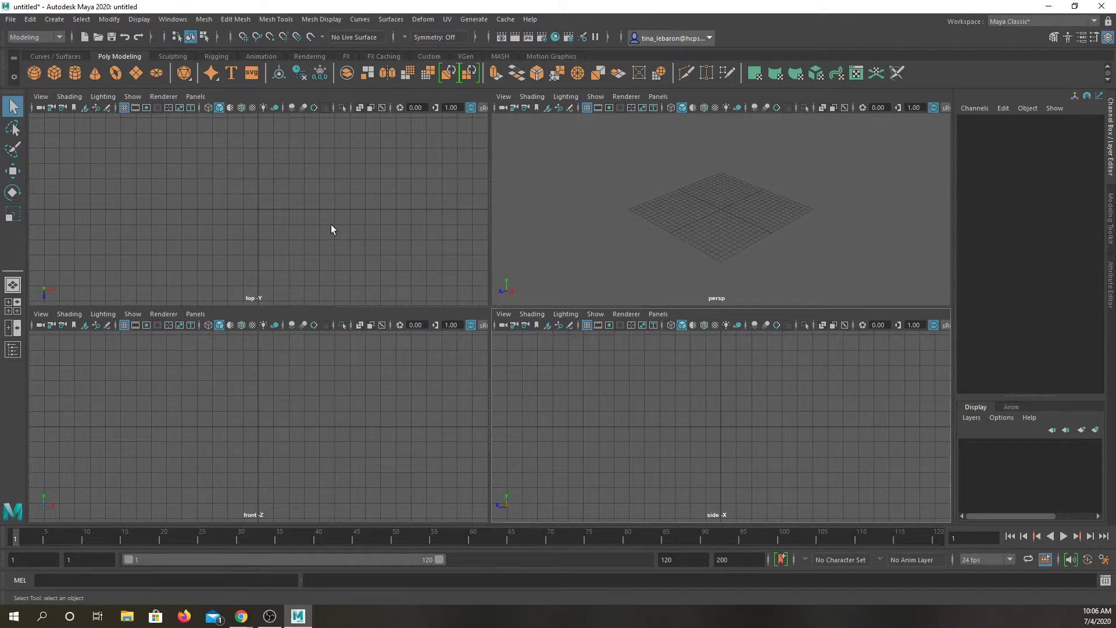
Step: Enable Interactive Creation for polygon primitives so shapes are drawn directly on the grid
{"action": "left_click", "coordinate": [54, 20]}
{"action": "mouse_move", "coordinate": [104, 61]}
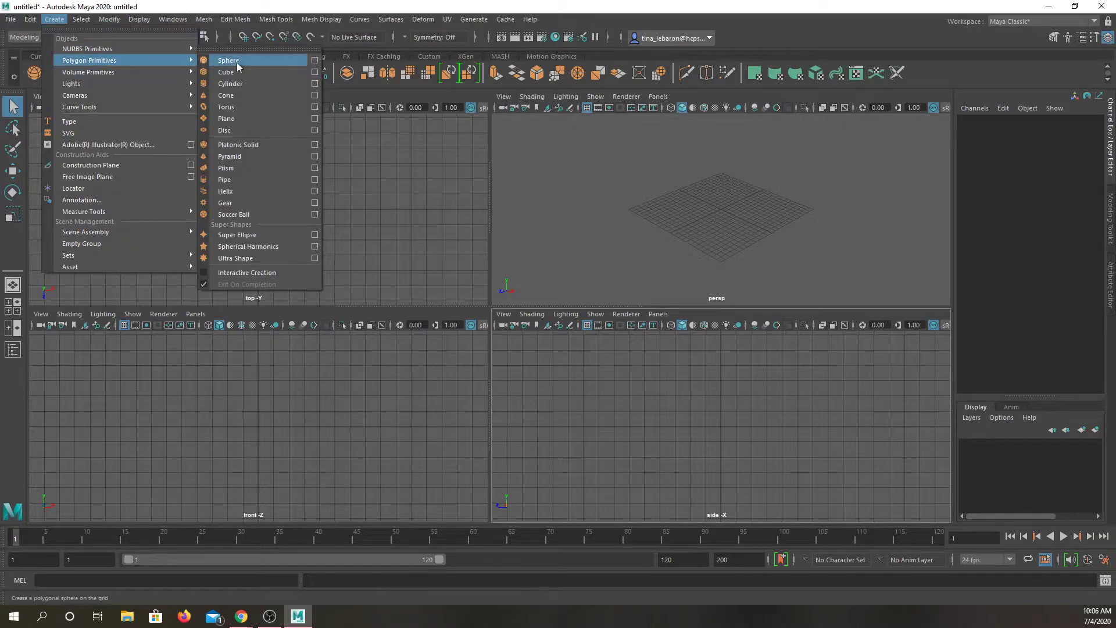
{"action": "left_click", "coordinate": [204, 273]}
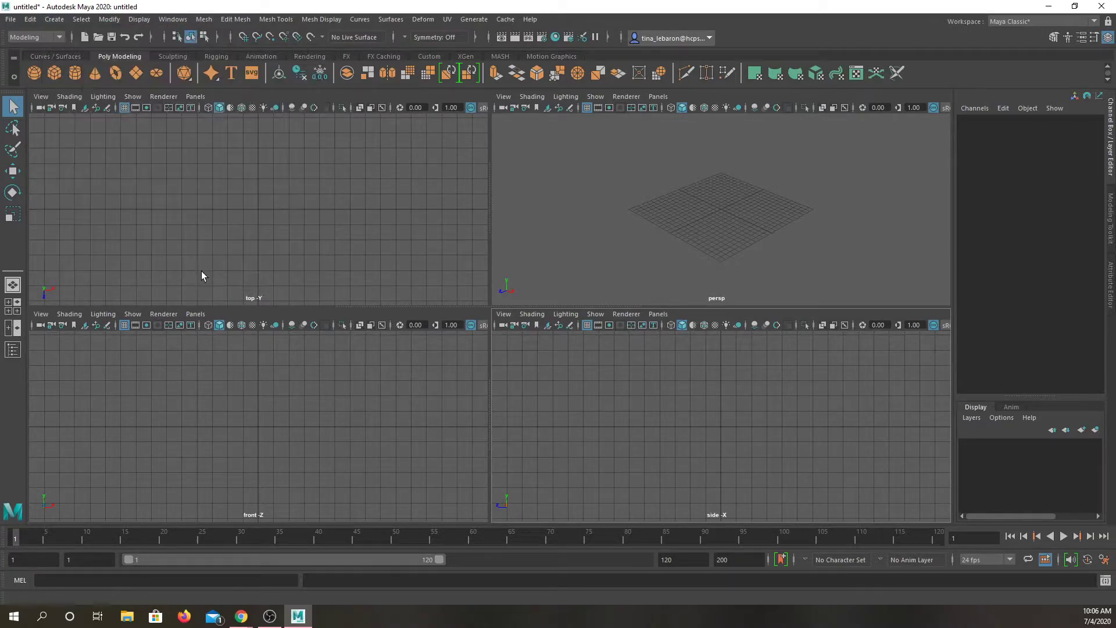
Step: Draw two polygon spheres in the perspective view, radius about 4.3 at the grid's near corner and about 4.7 at its far corner
{"action": "left_click", "coordinate": [35, 72]}
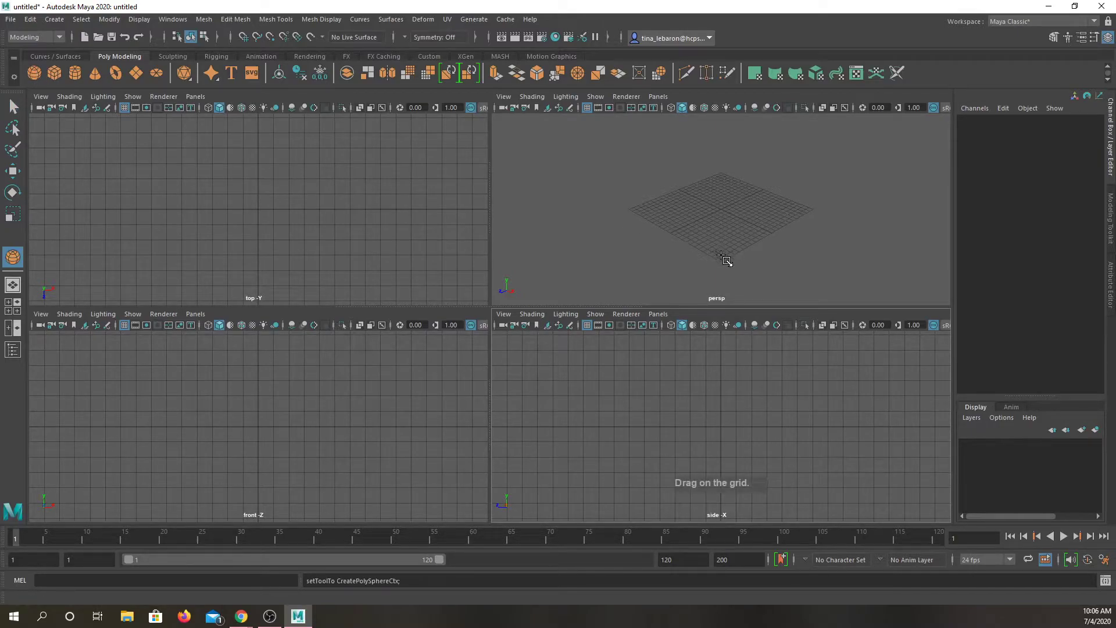
{"action": "left_click_drag", "start_coordinate": [722, 256], "coordinate": [719, 232]}
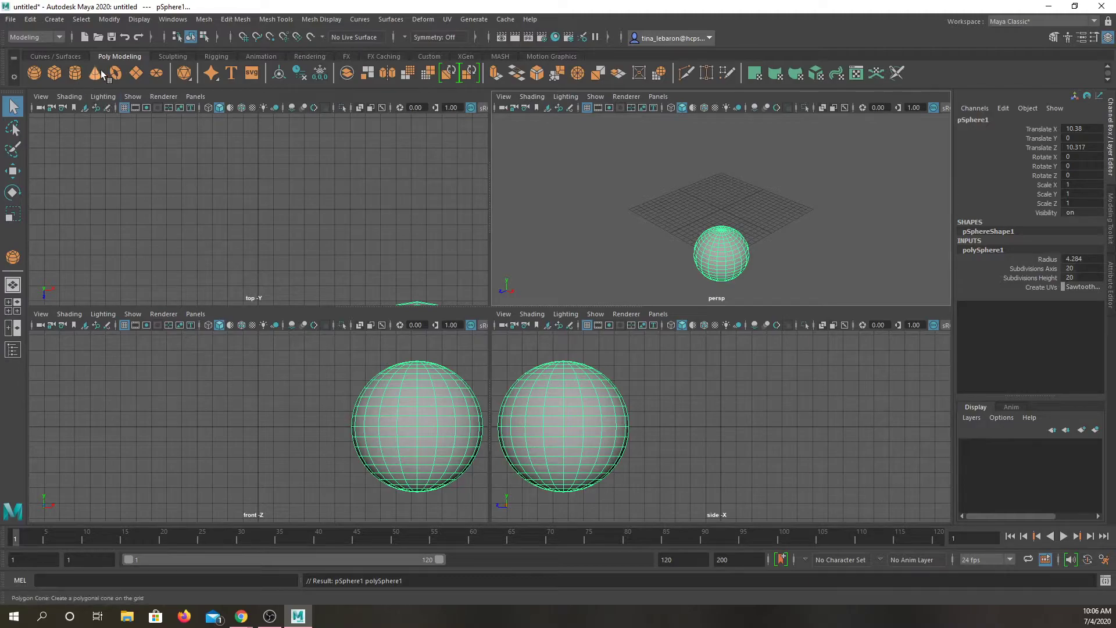
{"action": "key", "text": "y"}
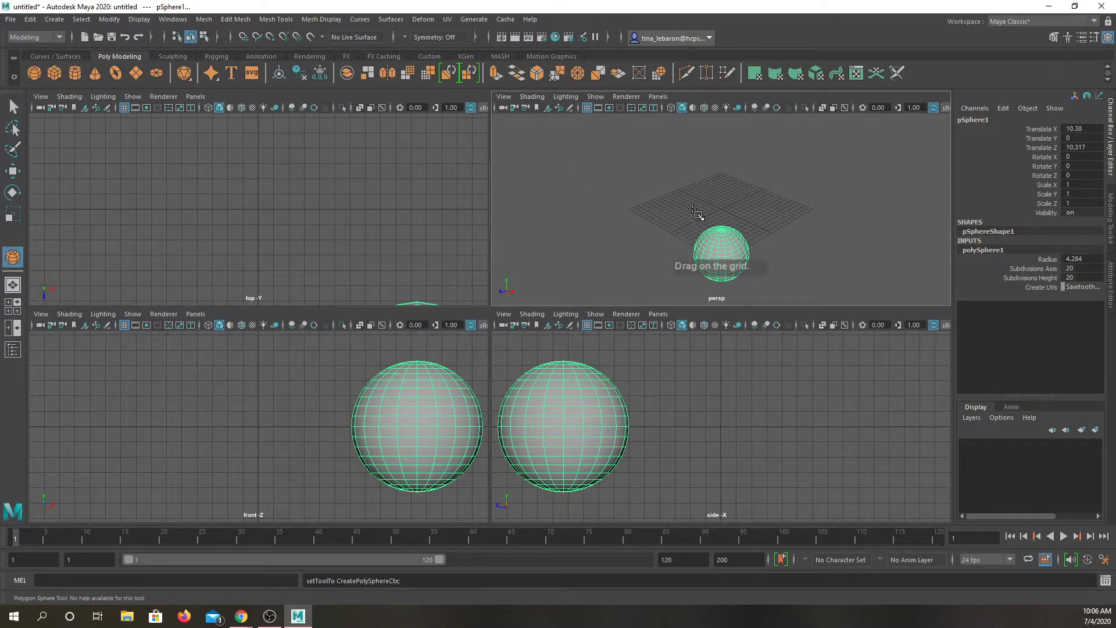
{"action": "left_click_drag", "start_coordinate": [720, 177], "coordinate": [717, 172]}
{"action": "key", "text": "a"}
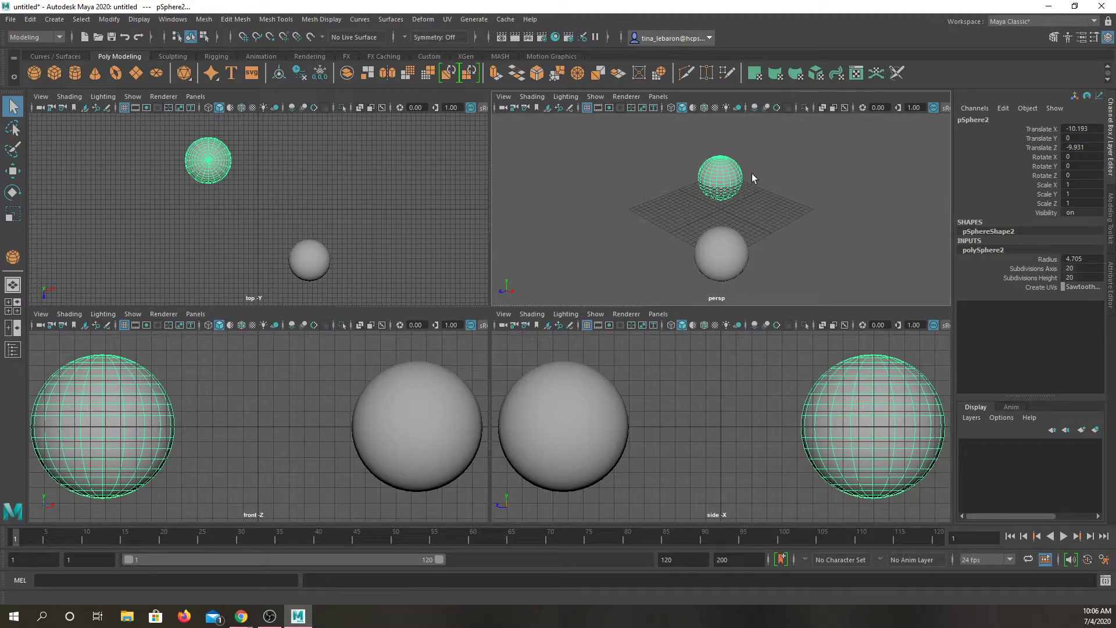
Step: Select the two spheres alternately in the side view, ending with the one from the grid's near corner
{"action": "left_click", "coordinate": [835, 217]}
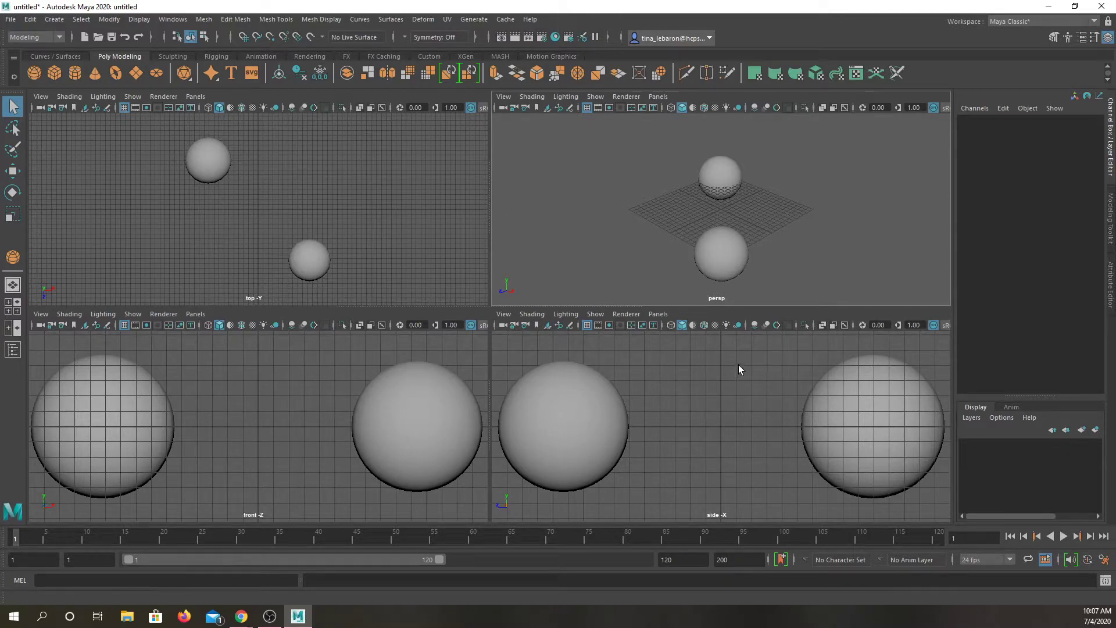
{"action": "scroll", "coordinate": [739, 368], "scroll_direction": "down", "scroll_amount": 5}
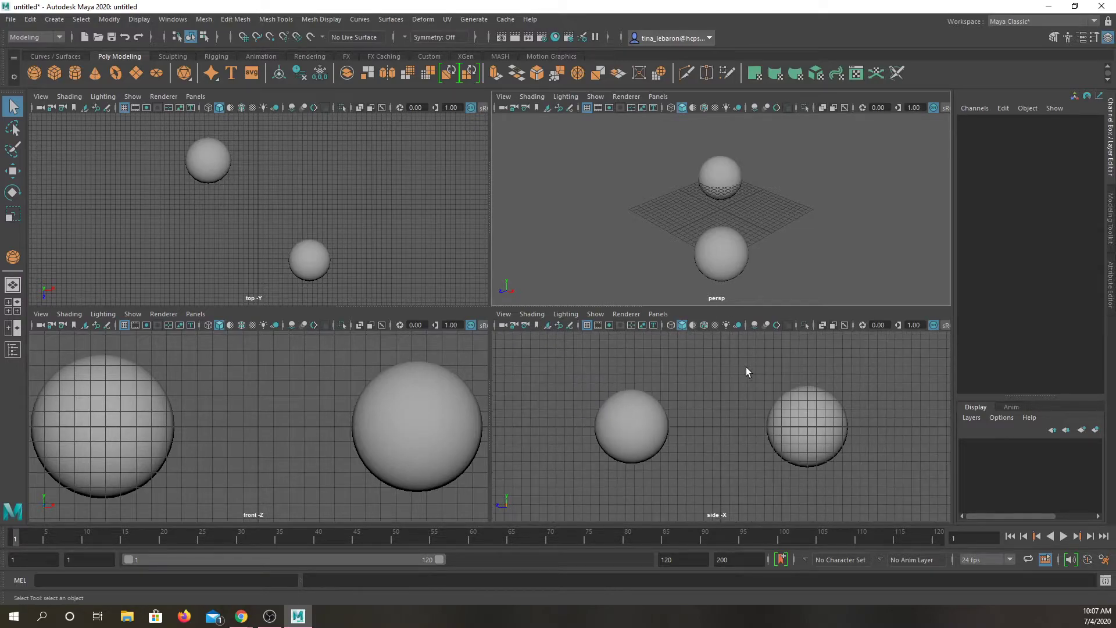
{"action": "left_click", "coordinate": [655, 432]}
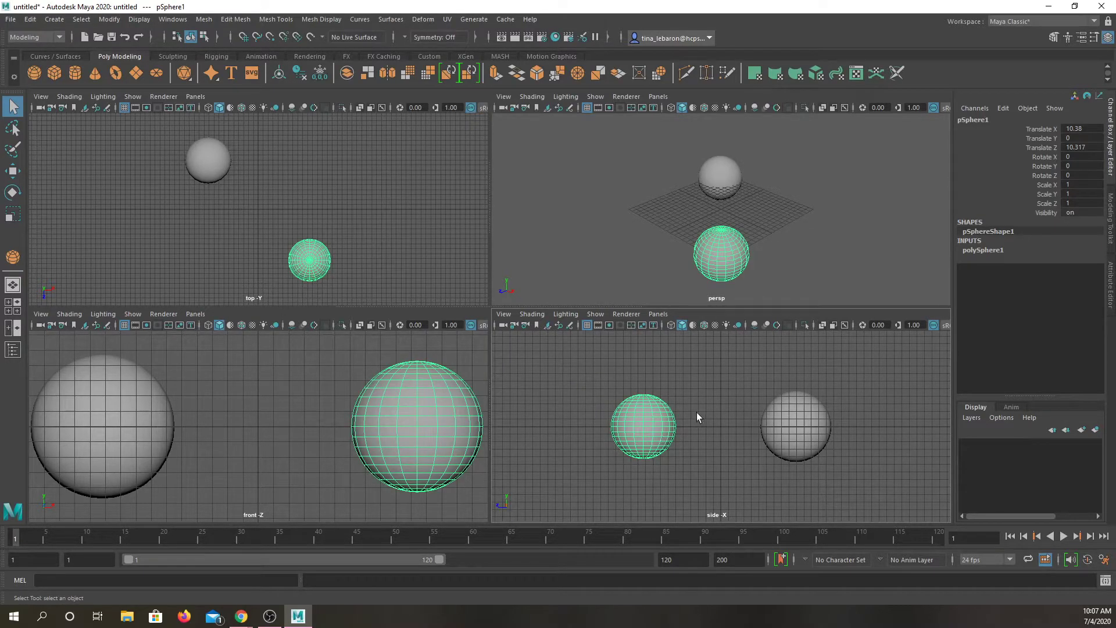
{"action": "left_click", "coordinate": [804, 416]}
{"action": "left_click", "coordinate": [650, 420]}
{"action": "left_click", "coordinate": [810, 418]}
{"action": "left_click", "coordinate": [673, 416]}
{"action": "left_click", "coordinate": [816, 418]}
{"action": "left_click", "coordinate": [664, 416]}
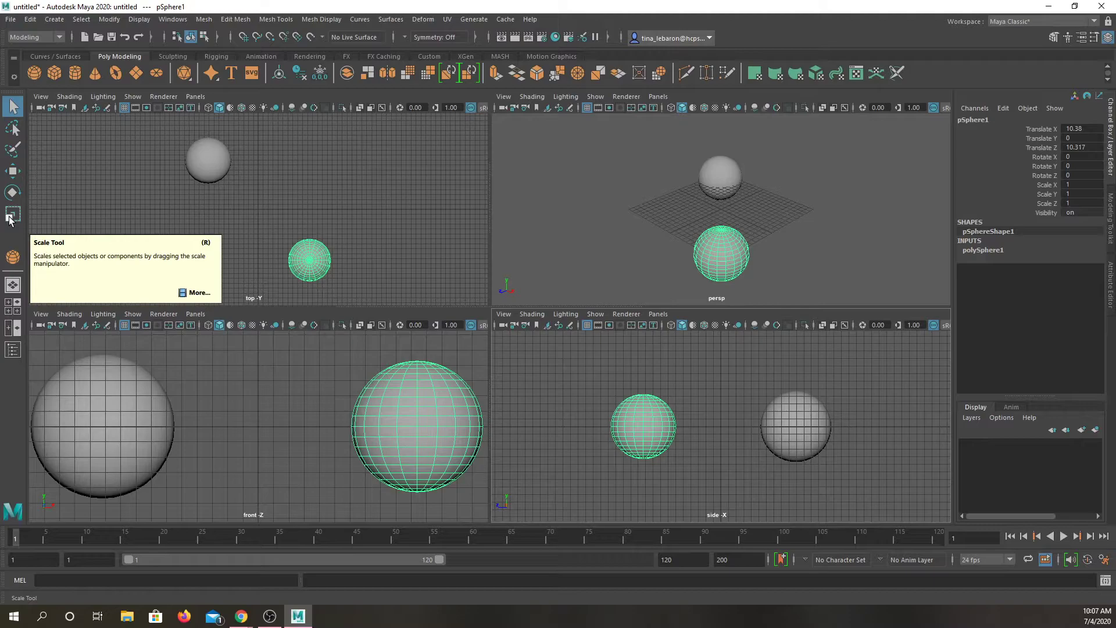
Step: Move the far sphere across the ground plane to about X -14.5, Z -14.2
{"action": "left_click", "coordinate": [14, 171]}
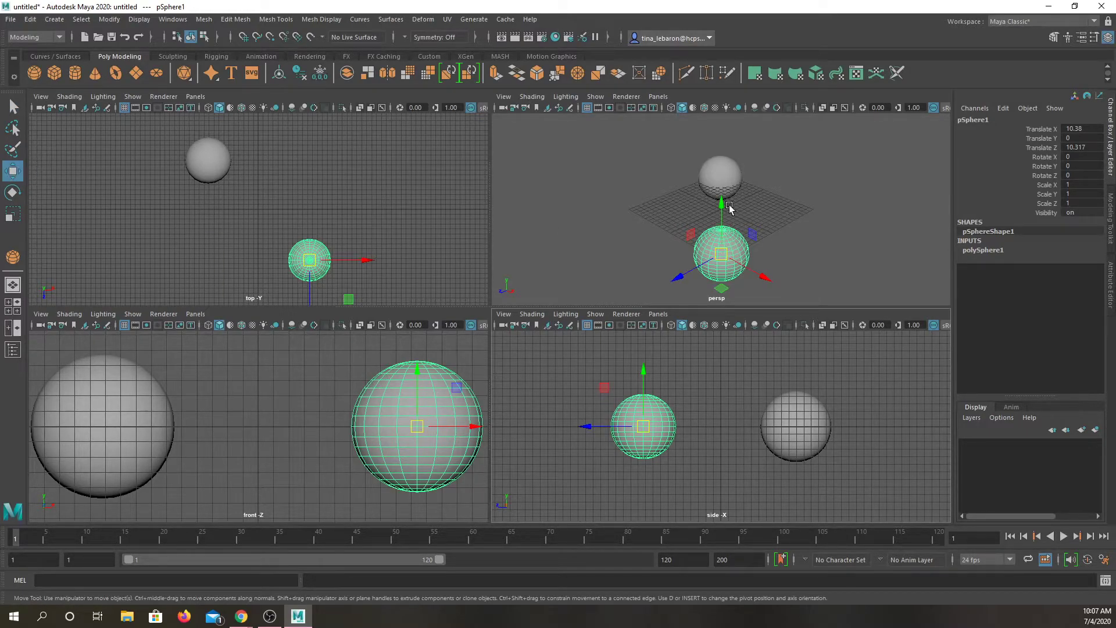
{"action": "left_click", "coordinate": [724, 178]}
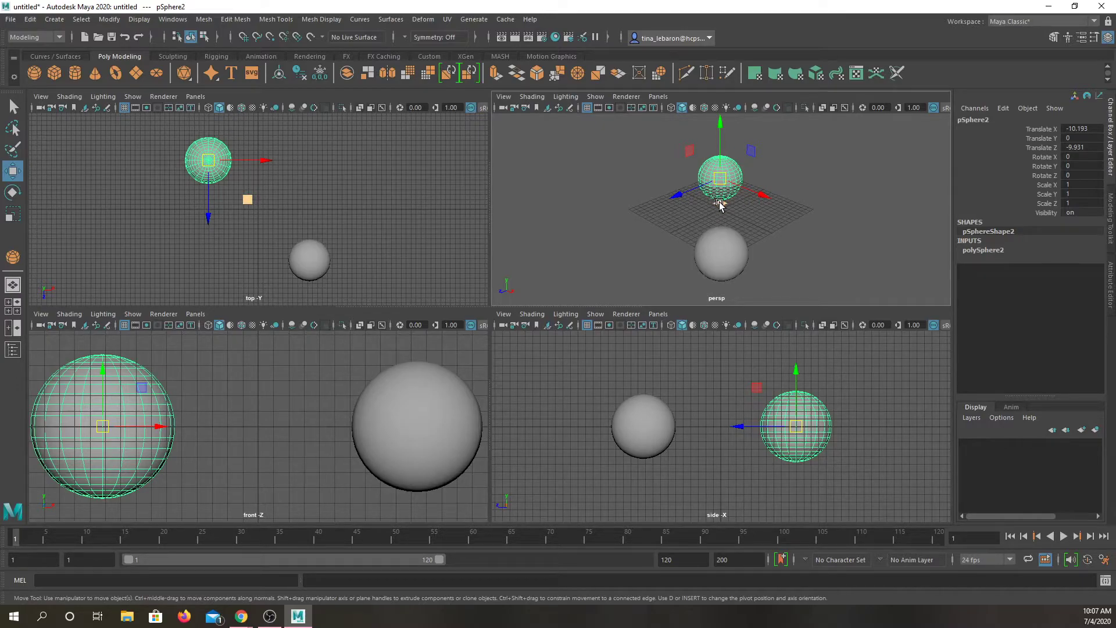
{"action": "mouse_move", "coordinate": [719, 204]}
{"action": "left_mouse_down"}
{"action": "mouse_move", "coordinate": [721, 280]}
{"action": "mouse_move", "coordinate": [721, 187]}
{"action": "mouse_move", "coordinate": [720, 281]}
{"action": "mouse_move", "coordinate": [720, 194]}
{"action": "left_mouse_up"}
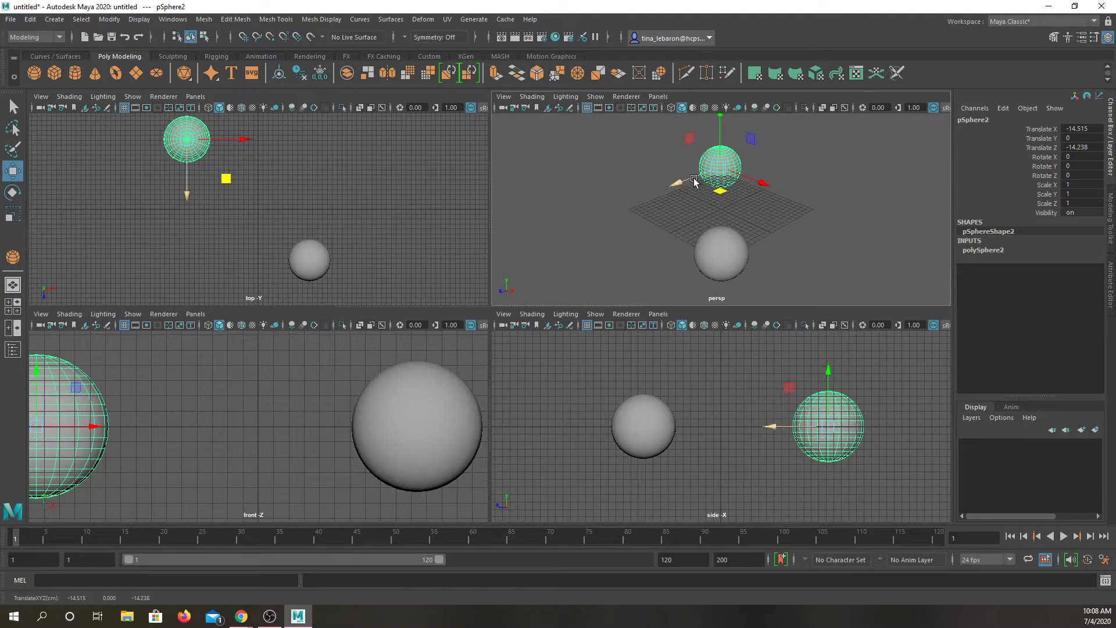
Step: Try rotating the far sphere about 17 degrees around its X axis, and undo the rotation
{"action": "left_click", "coordinate": [13, 196]}
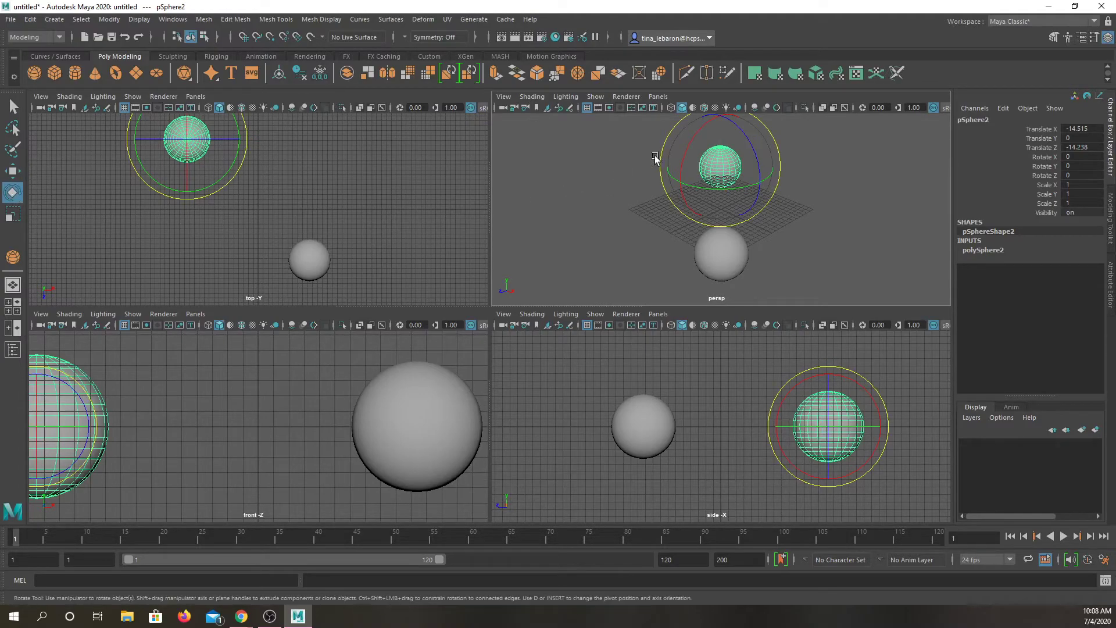
{"action": "mouse_move", "coordinate": [688, 155]}
{"action": "left_mouse_down"}
{"action": "mouse_move", "coordinate": [674, 164]}
{"action": "mouse_move", "coordinate": [678, 145]}
{"action": "mouse_move", "coordinate": [666, 167]}
{"action": "mouse_move", "coordinate": [718, 104]}
{"action": "mouse_move", "coordinate": [675, 168]}
{"action": "left_mouse_up"}
{"action": "key", "text": "ctrl+z"}
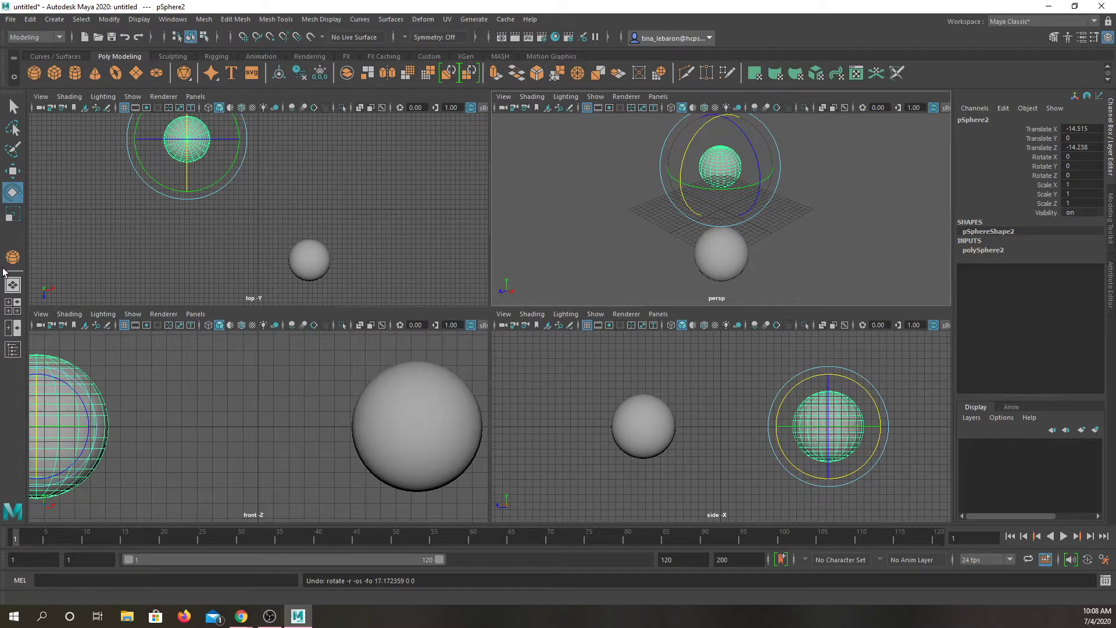
Step: Try scaling the far sphere by about 2.5 along X, and undo the scaling
{"action": "key", "text": "r"}
{"action": "left_click_drag", "start_coordinate": [721, 165], "coordinate": [830, 247]}
{"action": "key", "text": "ctrl+z"}
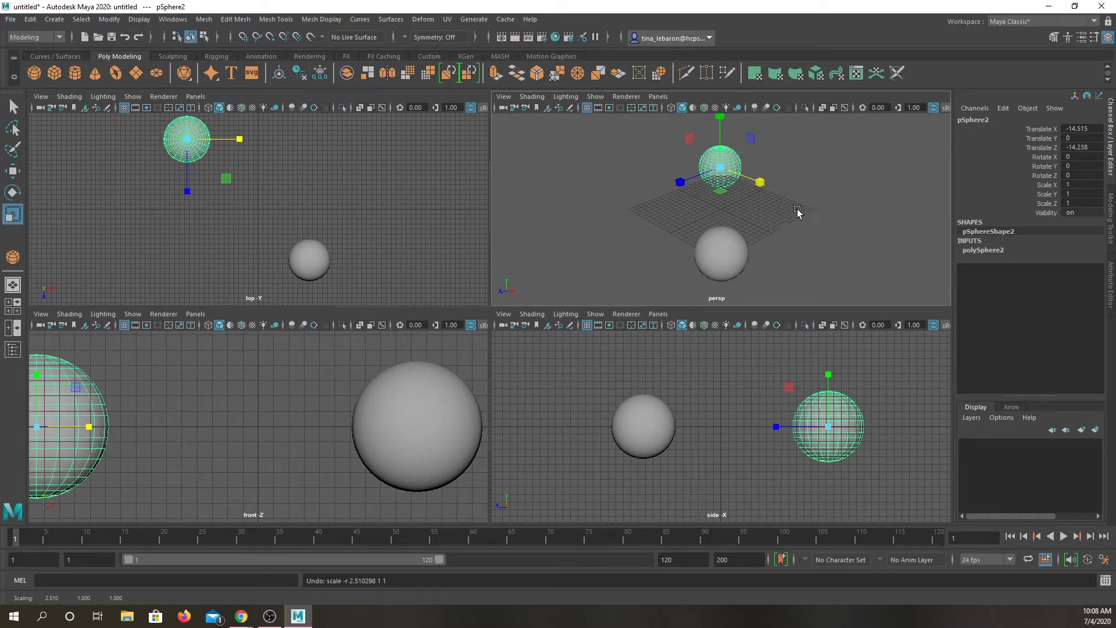
Step: Try scaling the far sphere along Y and uniformly by about 1.62, undoing each scaling
{"action": "mouse_move", "coordinate": [721, 118]}
{"action": "left_mouse_down"}
{"action": "mouse_move", "coordinate": [723, 104]}
{"action": "mouse_move", "coordinate": [725, 137]}
{"action": "mouse_move", "coordinate": [719, 114]}
{"action": "left_mouse_up"}
{"action": "key", "text": "ctrl+z"}
{"action": "left_click_drag", "start_coordinate": [721, 167], "coordinate": [743, 221]}
{"action": "key", "text": "ctrl+z"}
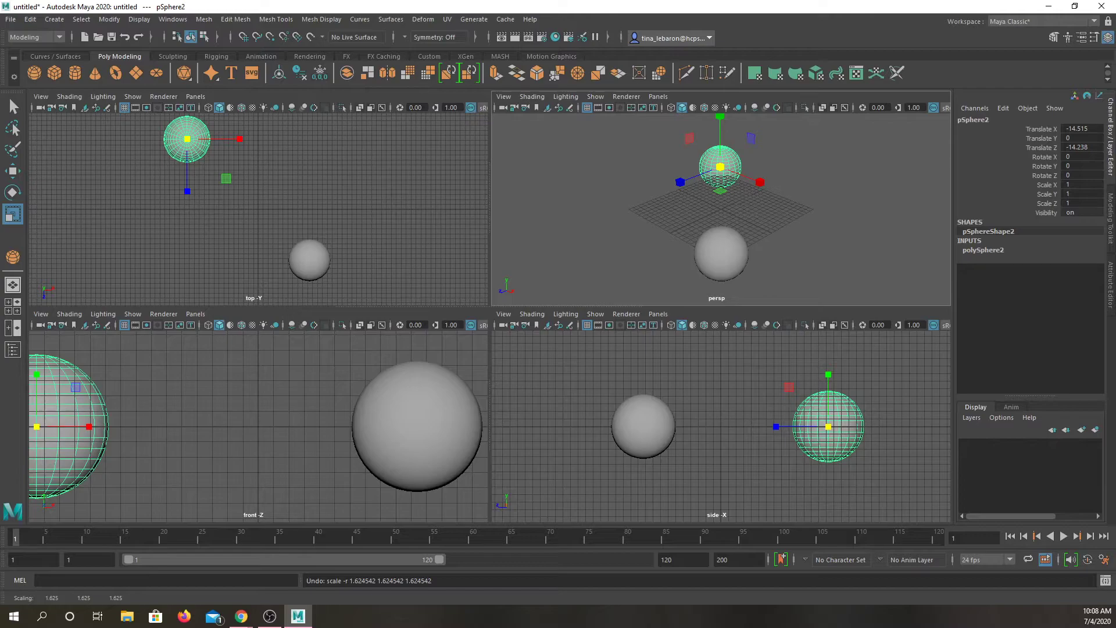
Step: Try rotating the far sphere about -4.6 degrees around its X axis, and undo the rotation
{"action": "left_click", "coordinate": [13, 192]}
{"action": "left_click_drag", "start_coordinate": [687, 185], "coordinate": [766, 421]}
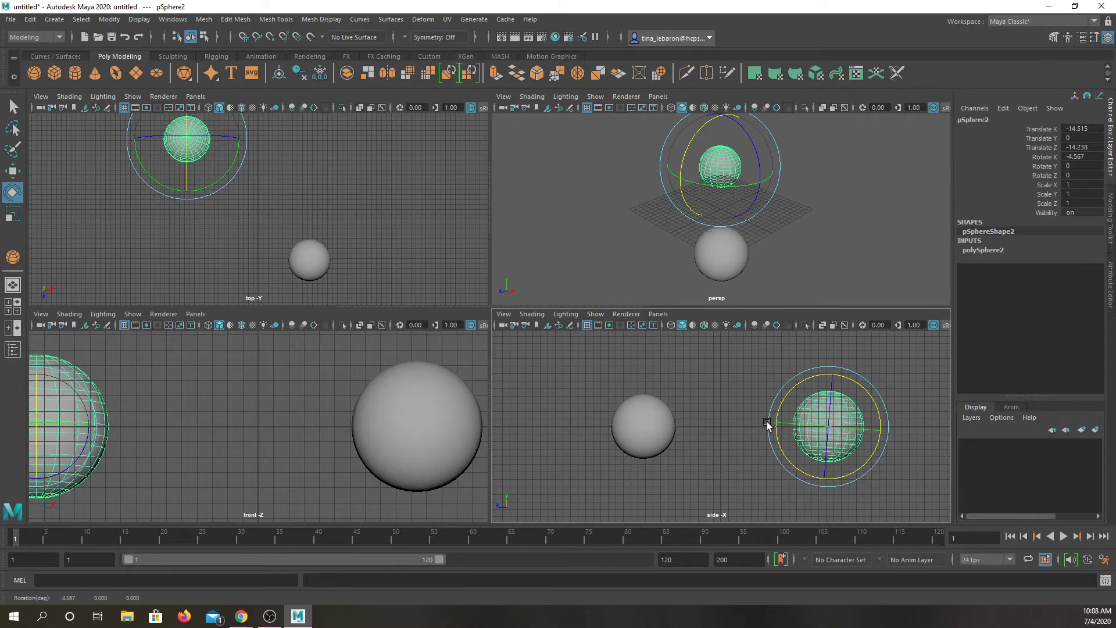
{"action": "key", "text": "ctrl+z"}
Step: Undo the far sphere's earlier move across the ground plane and clear the selection
{"action": "key", "text": "ctrl+z"}
{"action": "key", "text": "ctrl+z"}
{"action": "key", "text": "ctrl+z"}
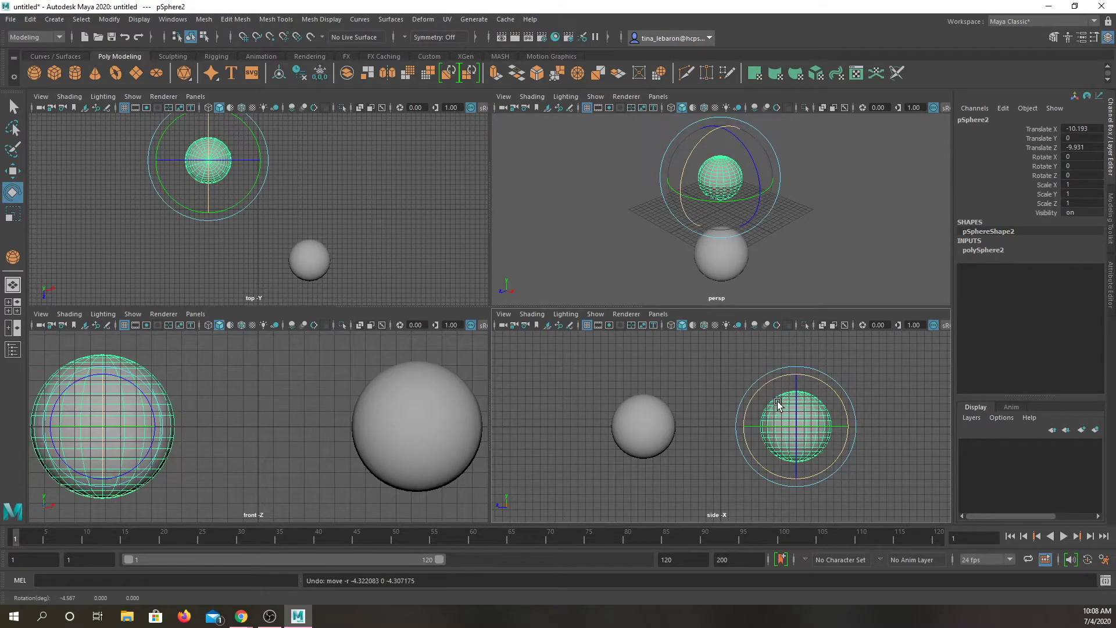
{"action": "left_click", "coordinate": [901, 258]}
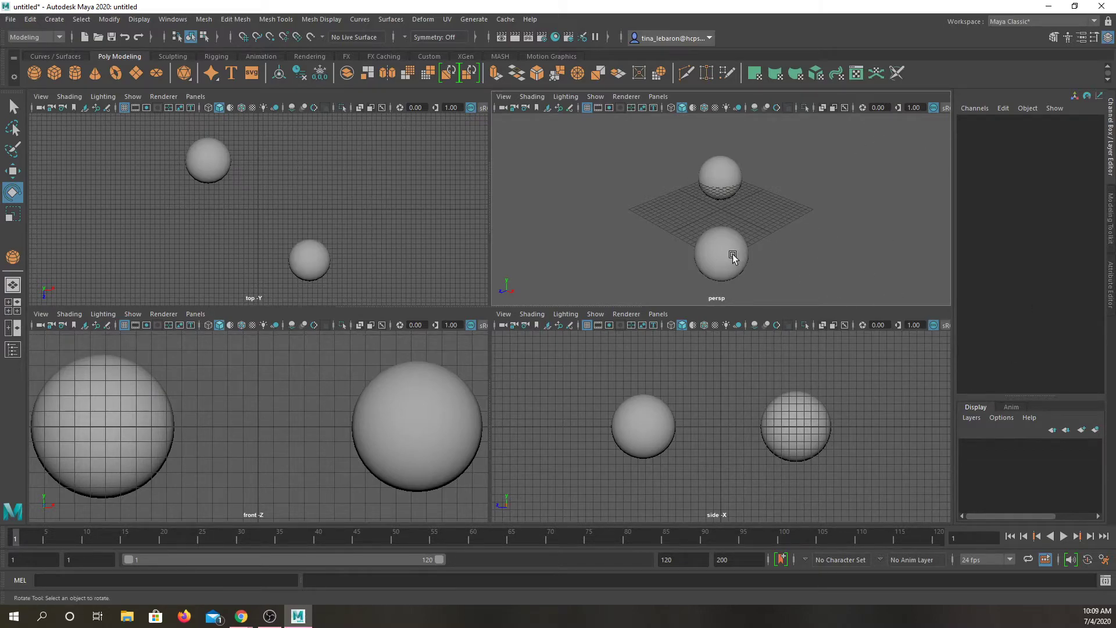
Step: Zoom the top view in and out repeatedly to examine the two spheres at different distances
{"action": "scroll", "coordinate": [326, 204], "scroll_direction": "down", "scroll_amount": 3}
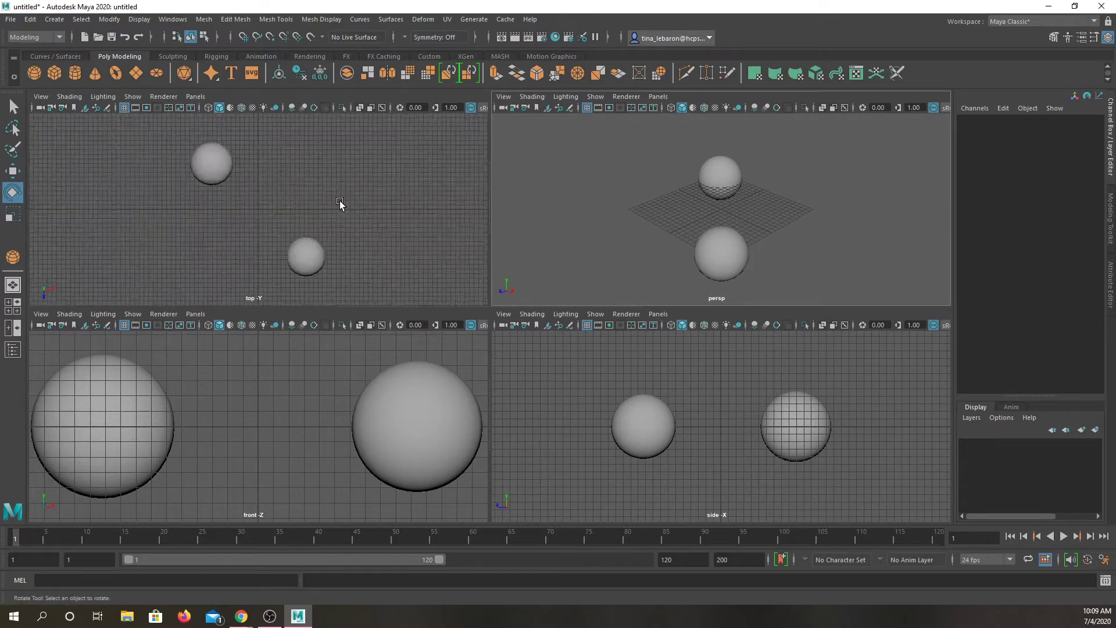
{"action": "scroll", "coordinate": [302, 208], "scroll_direction": "up", "scroll_amount": 3}
{"action": "scroll", "coordinate": [296, 209], "scroll_direction": "up", "scroll_amount": 3}
{"action": "scroll", "coordinate": [343, 195], "scroll_direction": "down", "scroll_amount": 4}
{"action": "scroll", "coordinate": [328, 230], "scroll_direction": "up", "scroll_amount": 4}
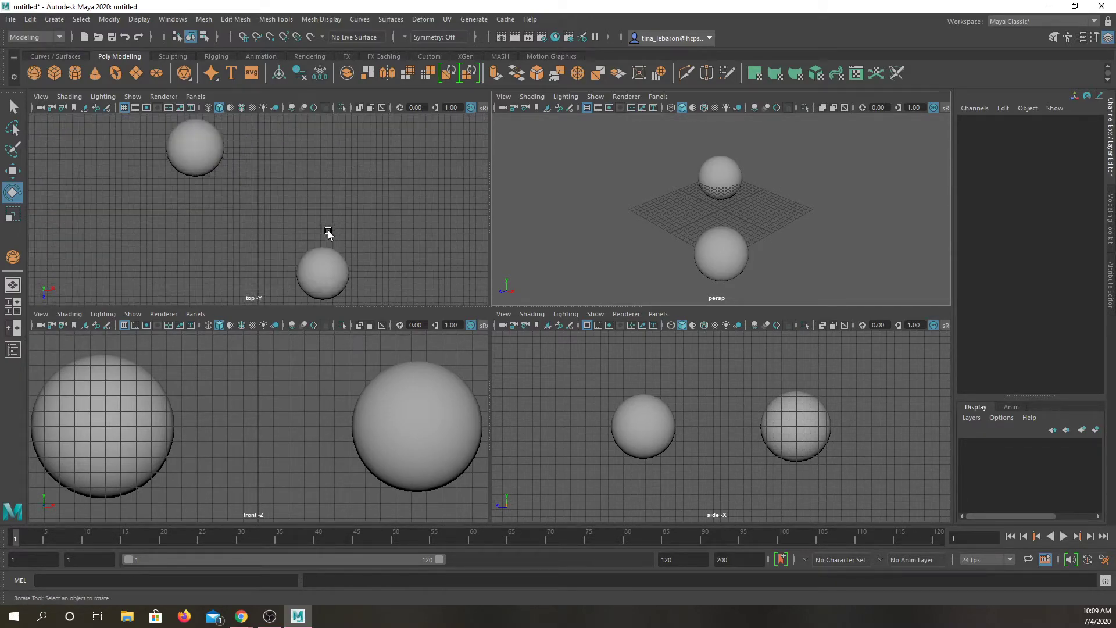
{"action": "scroll", "coordinate": [321, 184], "scroll_direction": "down", "scroll_amount": 6}
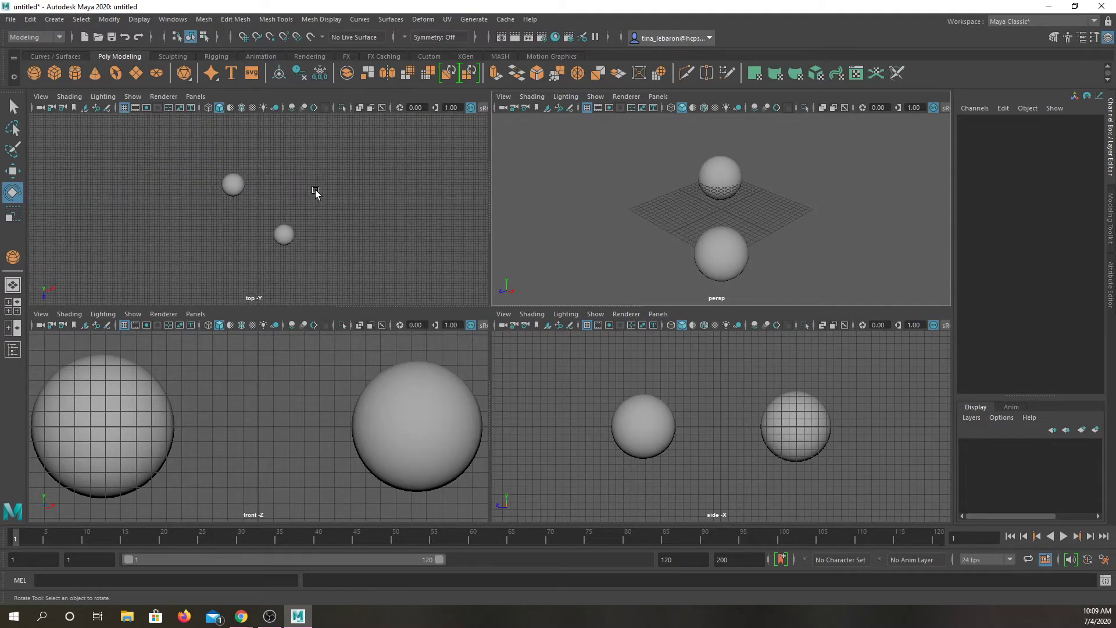
{"action": "scroll", "coordinate": [302, 194], "scroll_direction": "up", "scroll_amount": 3}
{"action": "scroll", "coordinate": [298, 198], "scroll_direction": "up", "scroll_amount": 8}
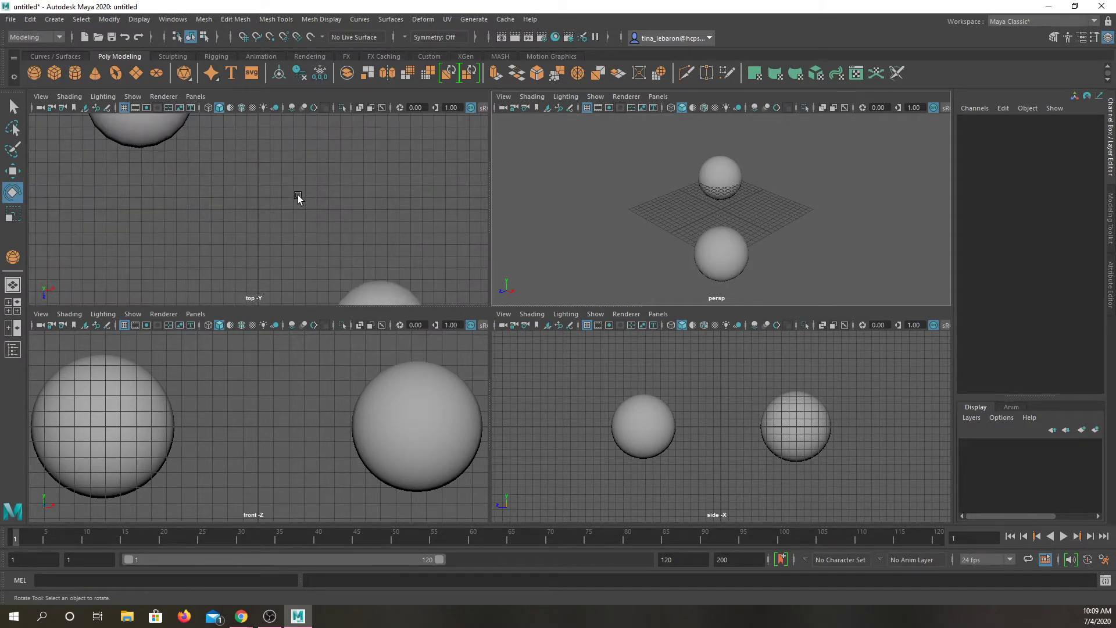
{"action": "scroll", "coordinate": [295, 193], "scroll_direction": "down", "scroll_amount": 6}
{"action": "scroll", "coordinate": [293, 187], "scroll_direction": "up", "scroll_amount": 5}
{"action": "scroll", "coordinate": [292, 186], "scroll_direction": "down", "scroll_amount": 8}
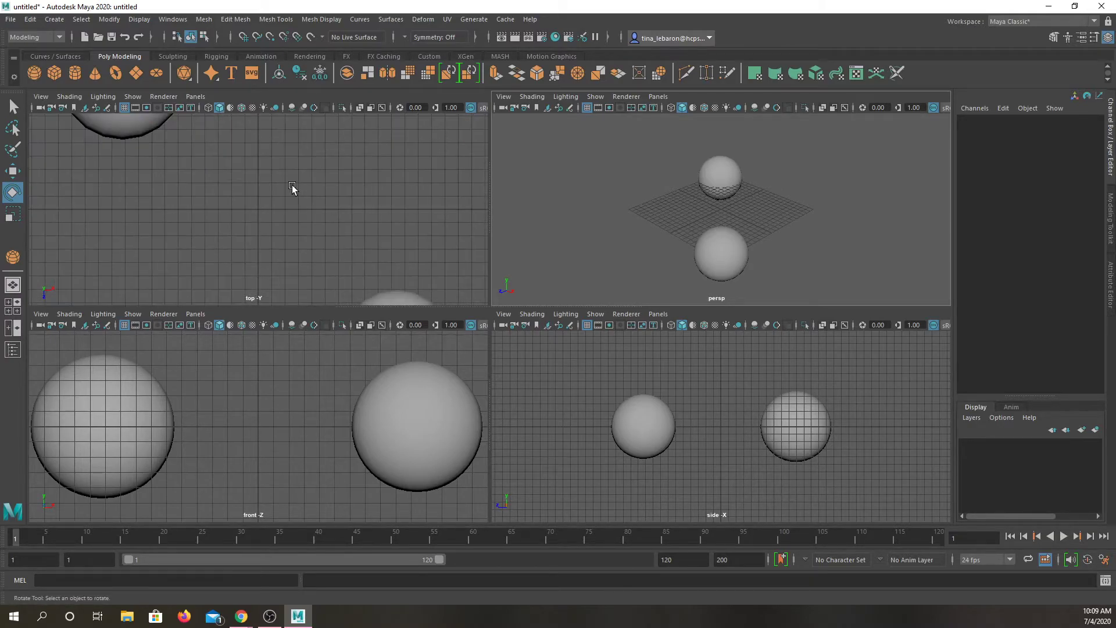
{"action": "scroll", "coordinate": [285, 187], "scroll_direction": "down", "scroll_amount": 3}
{"action": "scroll", "coordinate": [282, 187], "scroll_direction": "up", "scroll_amount": 9}
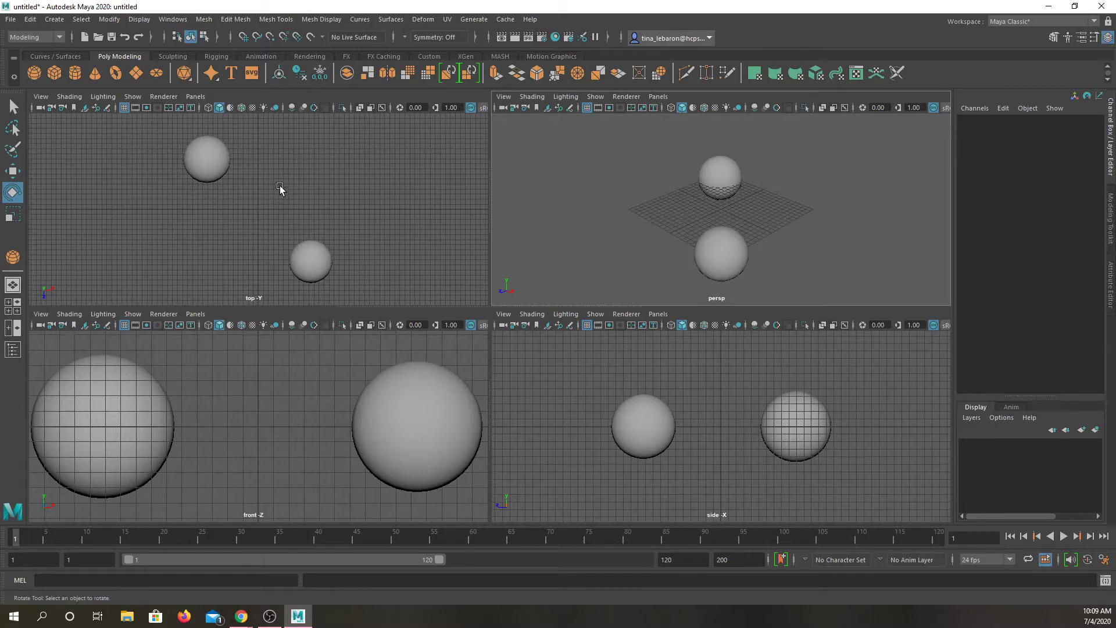
{"action": "scroll", "coordinate": [297, 232], "scroll_direction": "up", "scroll_amount": 2}
{"action": "scroll", "coordinate": [296, 128], "scroll_direction": "down", "scroll_amount": 2}
{"action": "scroll", "coordinate": [317, 291], "scroll_direction": "up", "scroll_amount": 2}
{"action": "scroll", "coordinate": [300, 170], "scroll_direction": "down", "scroll_amount": 2}
{"action": "scroll", "coordinate": [300, 170], "scroll_direction": "down", "scroll_amount": 2}
{"action": "scroll", "coordinate": [294, 155], "scroll_direction": "up", "scroll_amount": 1}
{"action": "scroll", "coordinate": [309, 295], "scroll_direction": "up", "scroll_amount": 2}
{"action": "scroll", "coordinate": [300, 192], "scroll_direction": "down", "scroll_amount": 3}
{"action": "scroll", "coordinate": [258, 203], "scroll_direction": "down", "scroll_amount": 1}
{"action": "scroll", "coordinate": [256, 206], "scroll_direction": "up", "scroll_amount": 2}
{"action": "scroll", "coordinate": [255, 201], "scroll_direction": "down", "scroll_amount": 2}
{"action": "scroll", "coordinate": [260, 197], "scroll_direction": "down", "scroll_amount": 1}
{"action": "scroll", "coordinate": [261, 209], "scroll_direction": "up", "scroll_amount": 3}
{"action": "scroll", "coordinate": [262, 204], "scroll_direction": "down", "scroll_amount": 3}
{"action": "scroll", "coordinate": [258, 210], "scroll_direction": "down", "scroll_amount": 1}
{"action": "scroll", "coordinate": [273, 221], "scroll_direction": "up", "scroll_amount": 2}
{"action": "scroll", "coordinate": [282, 256], "scroll_direction": "up", "scroll_amount": 1}
{"action": "scroll", "coordinate": [281, 232], "scroll_direction": "down", "scroll_amount": 2}
{"action": "scroll", "coordinate": [281, 174], "scroll_direction": "up", "scroll_amount": 1}
{"action": "scroll", "coordinate": [288, 244], "scroll_direction": "up", "scroll_amount": 2}
{"action": "scroll", "coordinate": [285, 256], "scroll_direction": "down", "scroll_amount": 3}
{"action": "scroll", "coordinate": [284, 258], "scroll_direction": "up", "scroll_amount": 1}
{"action": "scroll", "coordinate": [288, 175], "scroll_direction": "down", "scroll_amount": 1}
{"action": "scroll", "coordinate": [288, 172], "scroll_direction": "up", "scroll_amount": 1}
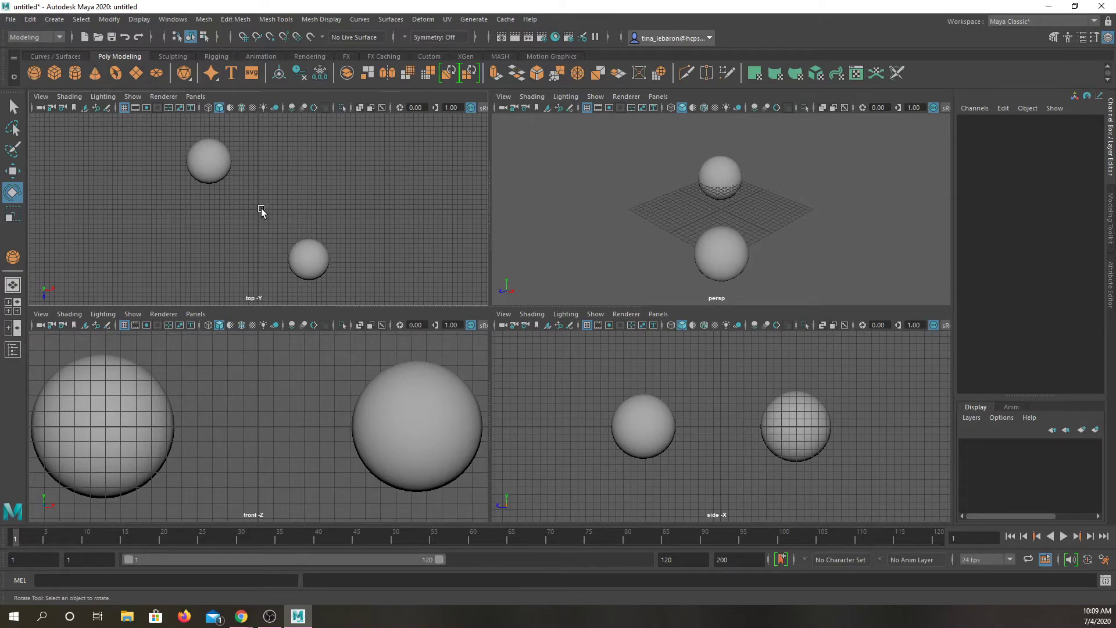
Step: Pan the top view slightly upward, and pan the perspective view around the spheres
{"action": "mouse_move", "coordinate": [261, 211]}
{"action": "middle_mouse_down", "text": "alt"}
{"action": "mouse_move", "coordinate": [409, 229]}
{"action": "mouse_move", "coordinate": [204, 229]}
{"action": "mouse_move", "coordinate": [366, 209]}
{"action": "mouse_move", "coordinate": [222, 224]}
{"action": "mouse_move", "coordinate": [390, 241]}
{"action": "mouse_move", "coordinate": [202, 231]}
{"action": "mouse_move", "coordinate": [346, 219]}
{"action": "mouse_move", "coordinate": [252, 195]}
{"action": "mouse_move", "coordinate": [261, 197]}
{"action": "middle_mouse_up", "text": "alt"}
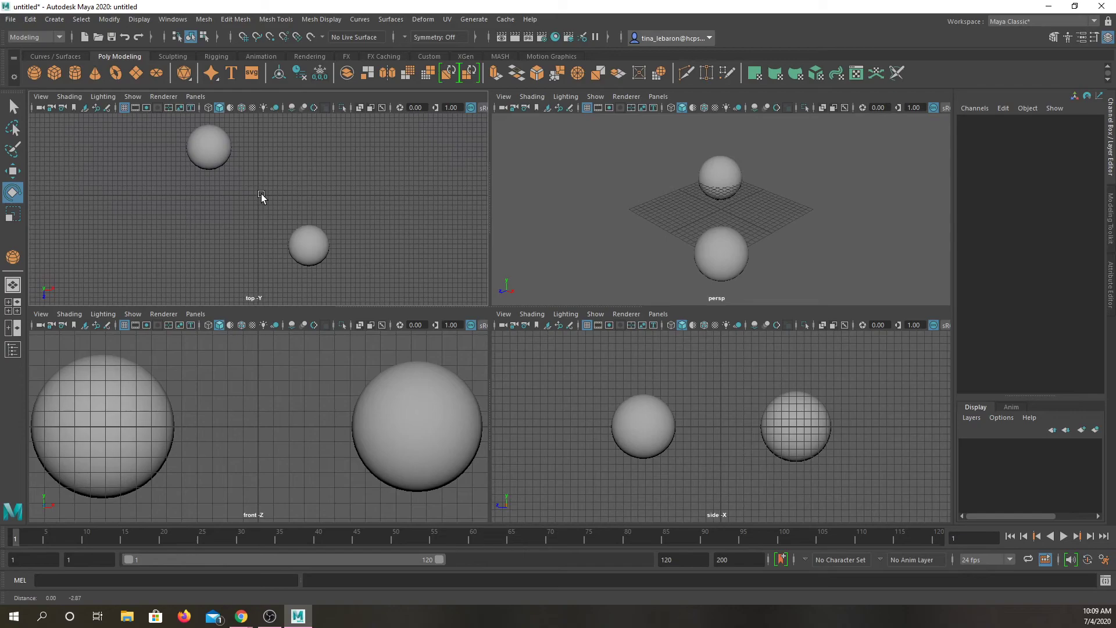
{"action": "middle_click_drag", "start_coordinate": [693, 202], "coordinate": [718, 211], "text": "alt"}
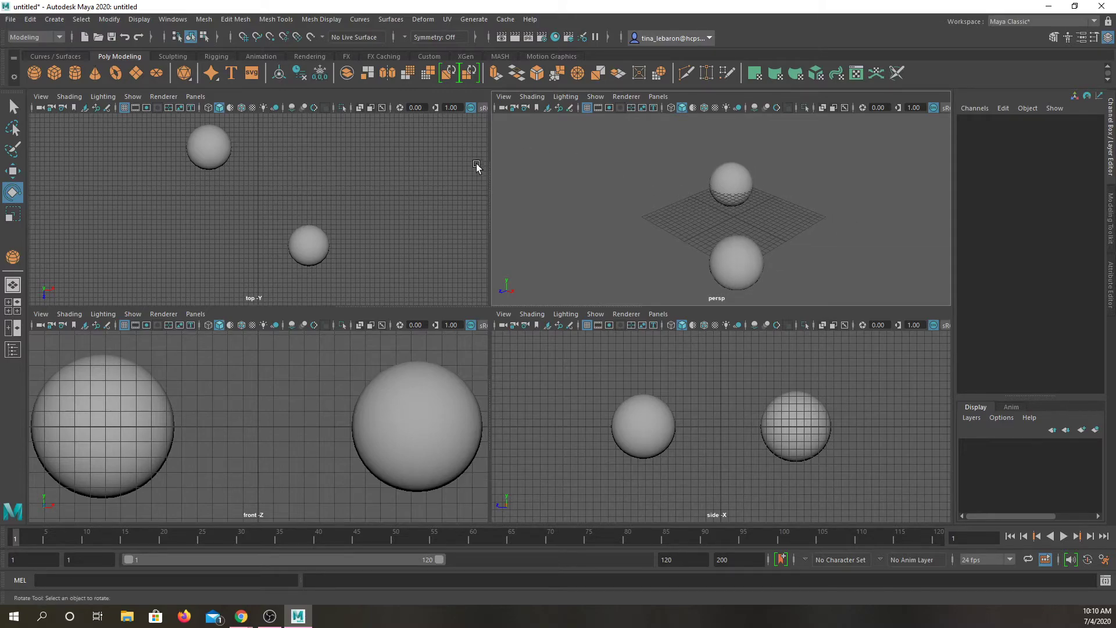
{"action": "middle_click_drag", "start_coordinate": [650, 217], "coordinate": [719, 185], "text": "alt"}
{"action": "middle_click_drag", "start_coordinate": [620, 210], "coordinate": [635, 203], "text": "alt"}
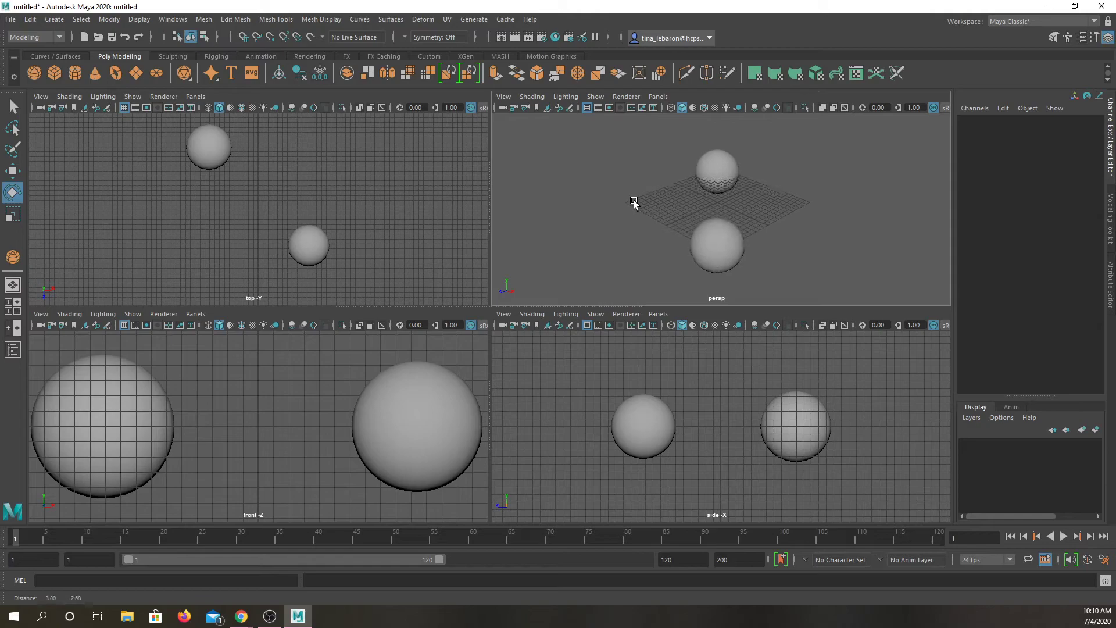
Step: Try orbiting the top and front views, and orbit the perspective view around the two spheres
{"action": "left_click", "coordinate": [251, 190], "text": "alt"}
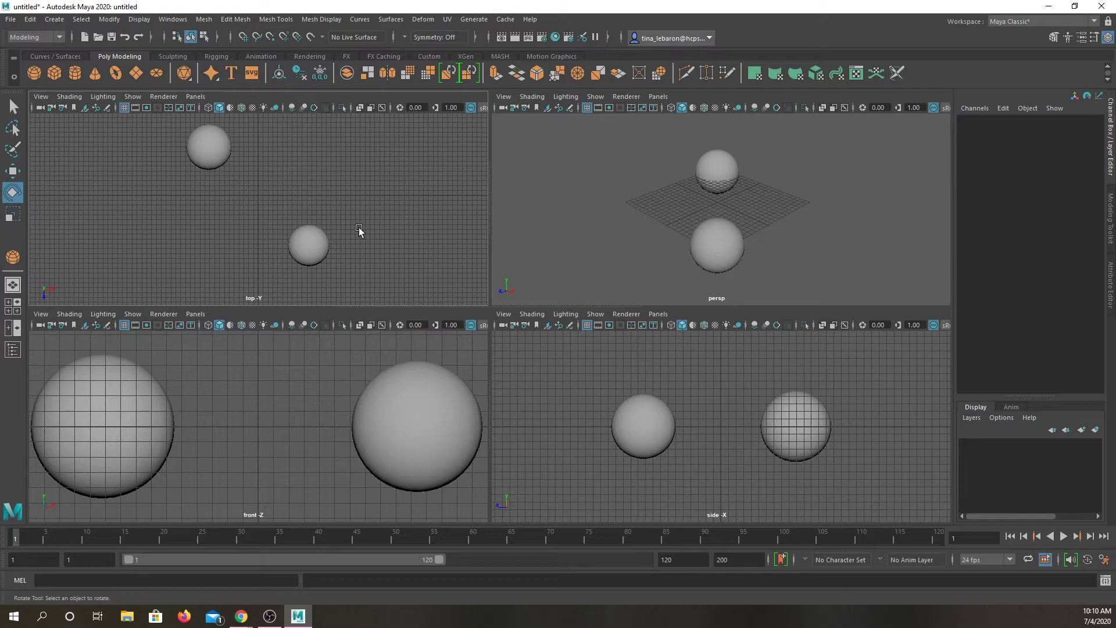
{"action": "left_click", "coordinate": [318, 187], "text": "alt"}
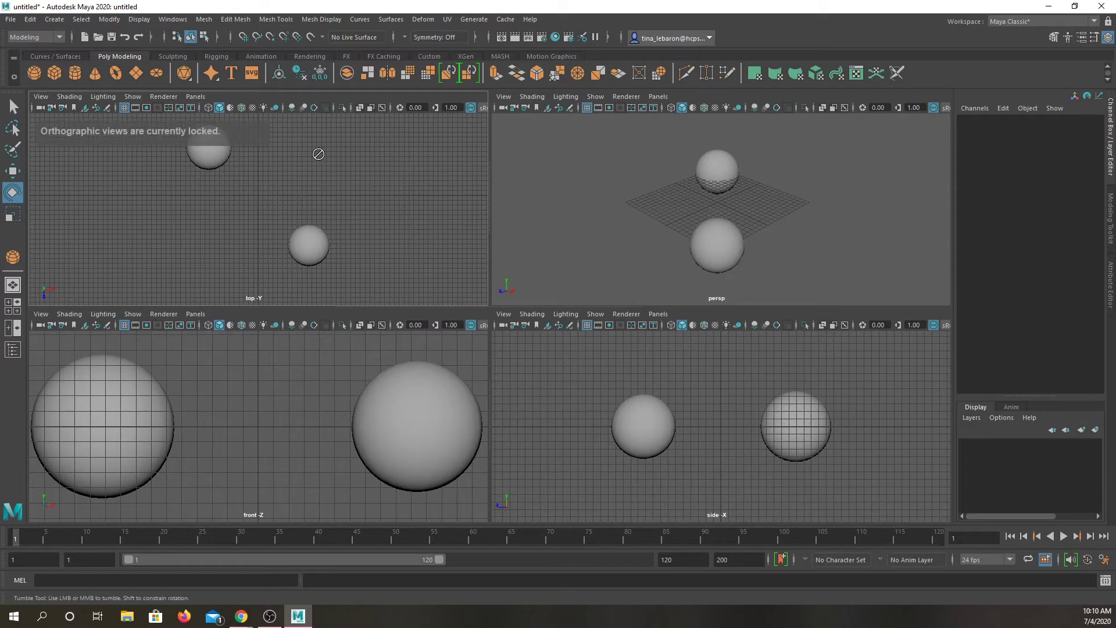
{"action": "left_click_drag", "start_coordinate": [301, 369], "coordinate": [290, 448], "text": "alt"}
{"action": "left_click_drag", "start_coordinate": [682, 195], "coordinate": [518, 51], "text": "alt"}
{"action": "left_click_drag", "start_coordinate": [766, 166], "coordinate": [790, 250], "text": "alt"}
Step: Select the near-corner sphere in the side and top views, and compare its position while orbiting the perspective view
{"action": "left_click", "coordinate": [652, 453]}
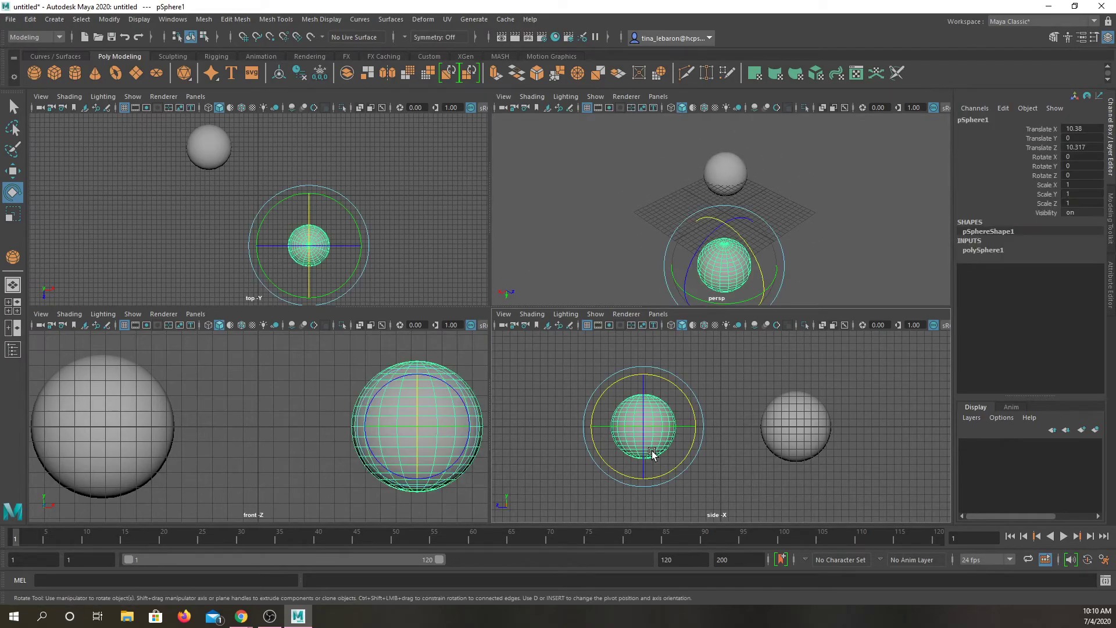
{"action": "left_click_drag", "start_coordinate": [748, 288], "coordinate": [799, 76], "text": "alt"}
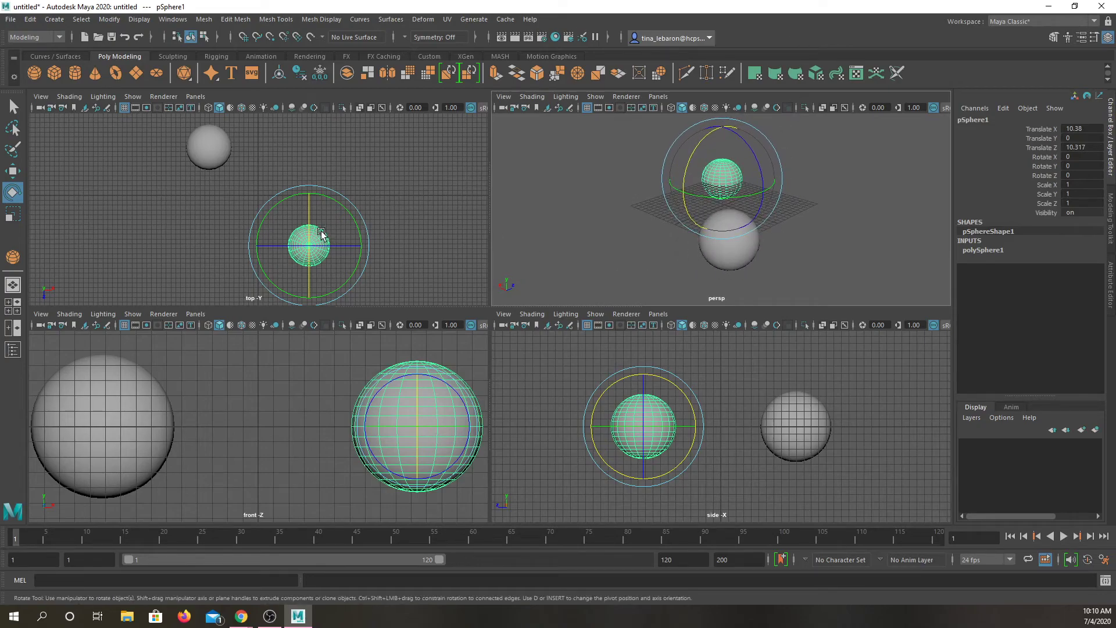
{"action": "left_click", "coordinate": [309, 249]}
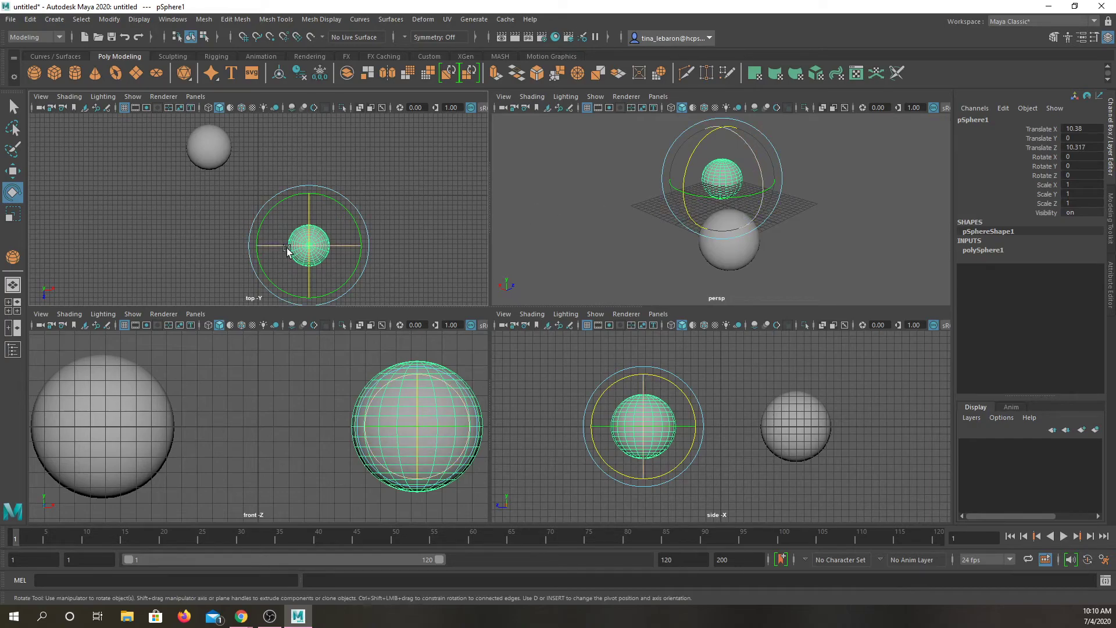
{"action": "left_click", "coordinate": [437, 219]}
{"action": "left_click", "coordinate": [303, 247]}
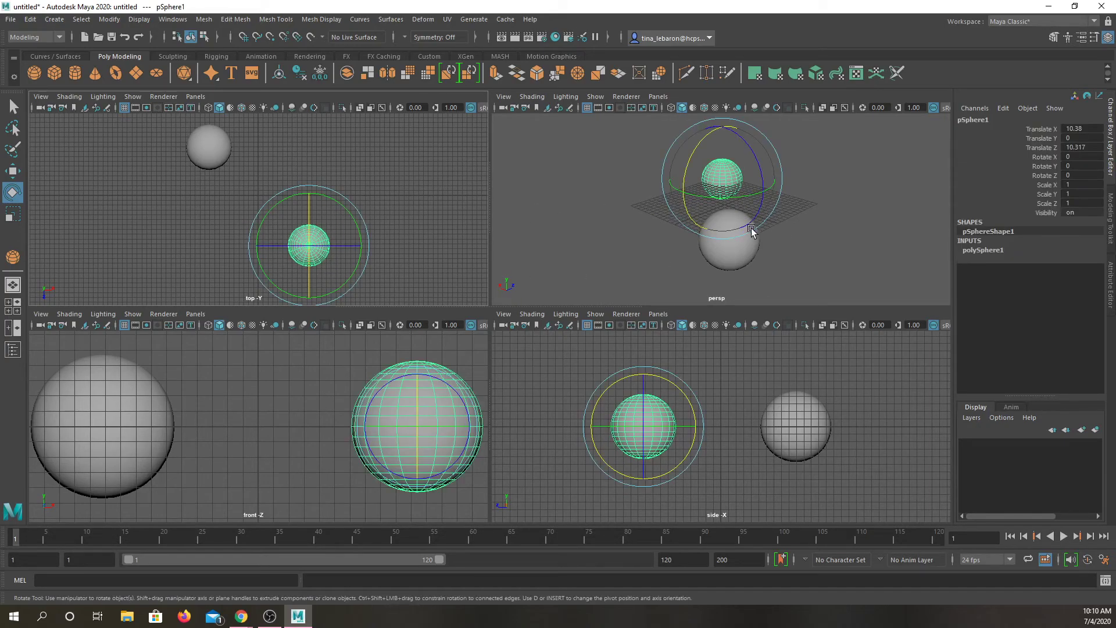
{"action": "left_click_drag", "start_coordinate": [783, 169], "coordinate": [811, 354], "text": "alt"}
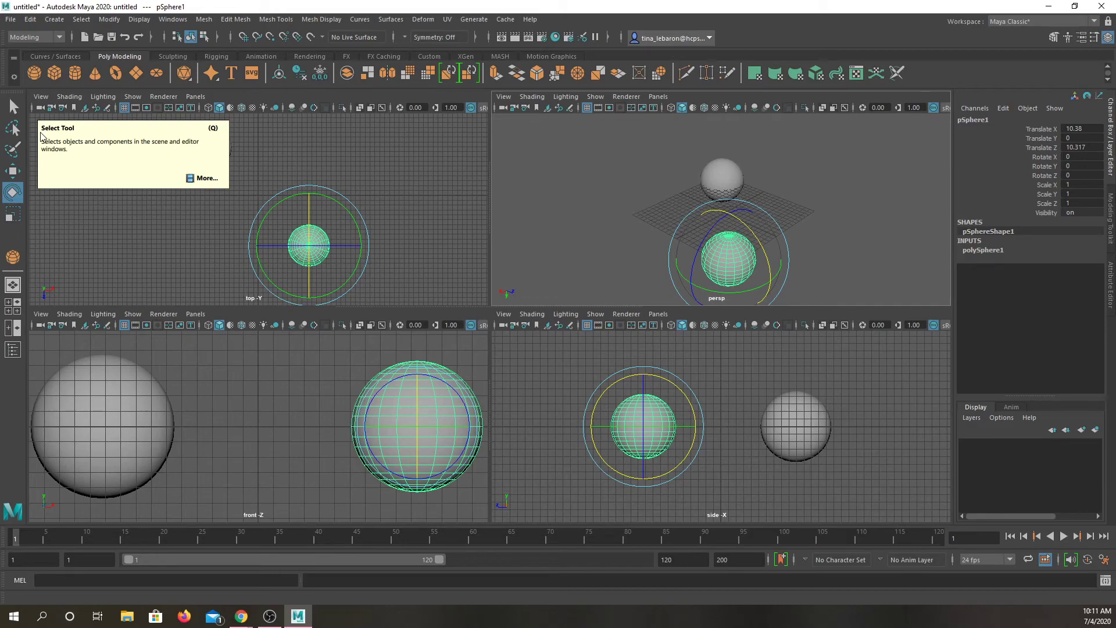
Step: Cycle repeatedly through the Select, Move, Rotate and Scale tools on the selected sphere, ending with the Scale tool
{"action": "key", "text": "q"}
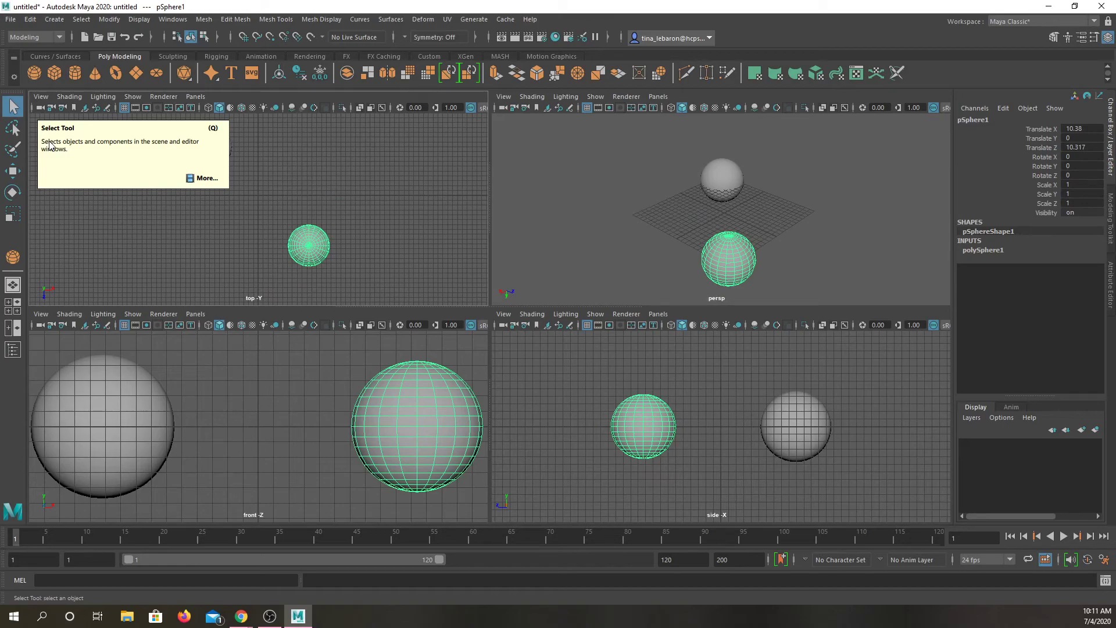
{"action": "key", "text": "w"}
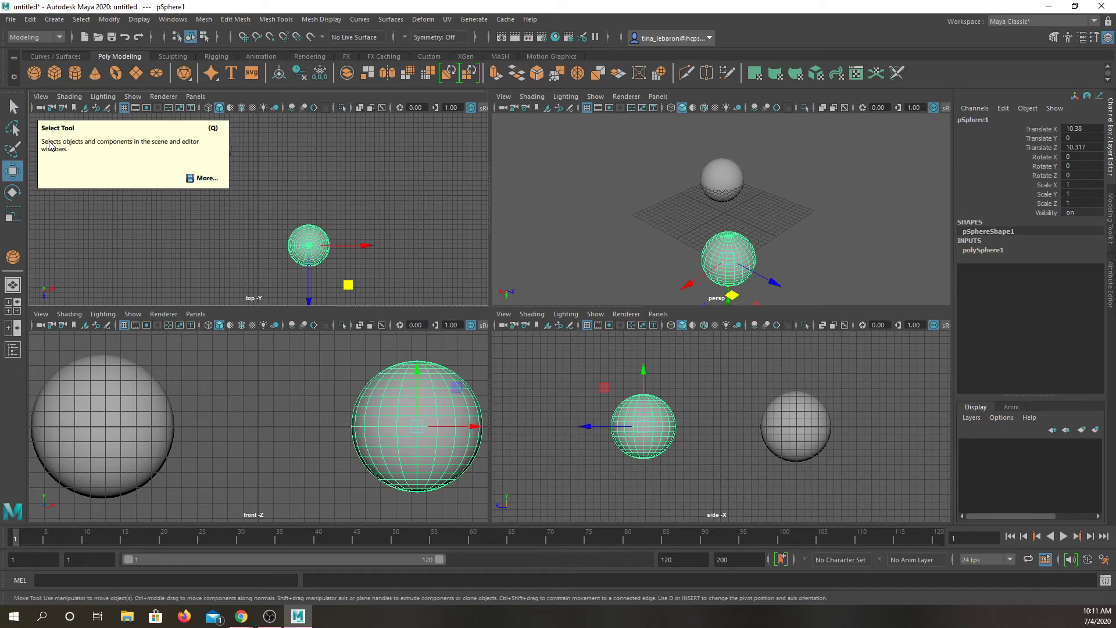
{"action": "key", "text": "e"}
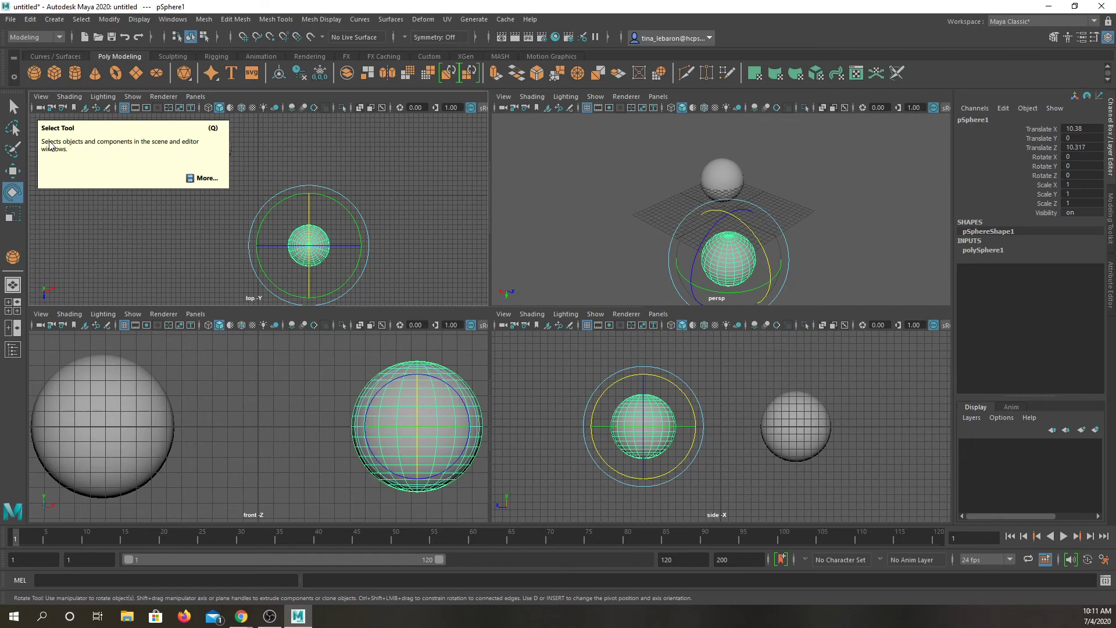
{"action": "key", "text": "r"}
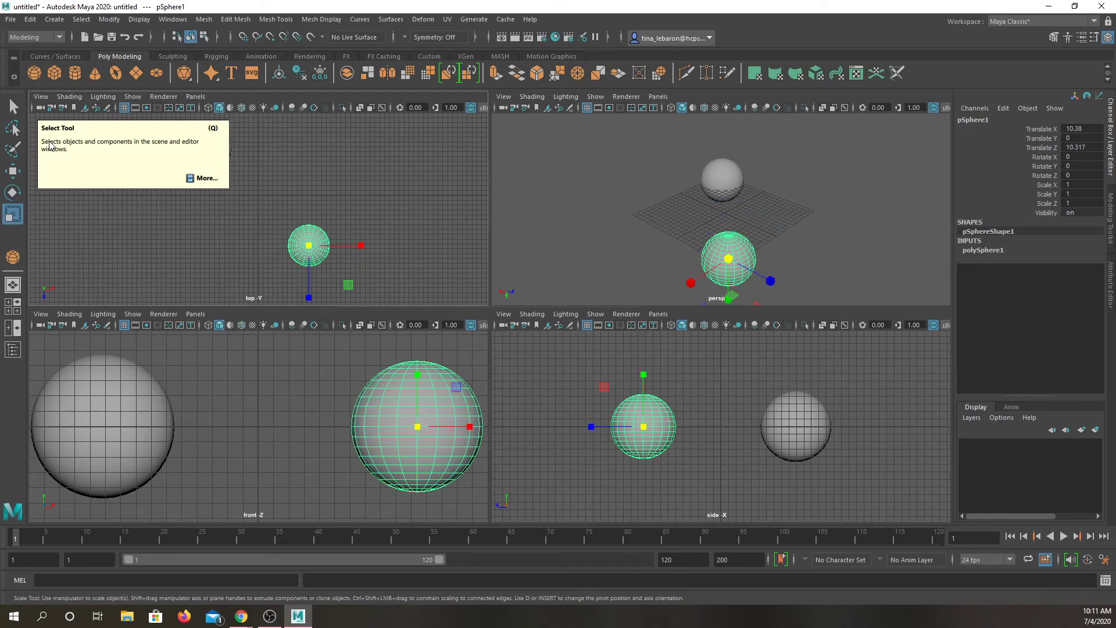
{"action": "key", "text": "e"}
{"action": "key", "text": "w"}
{"action": "key", "text": "q"}
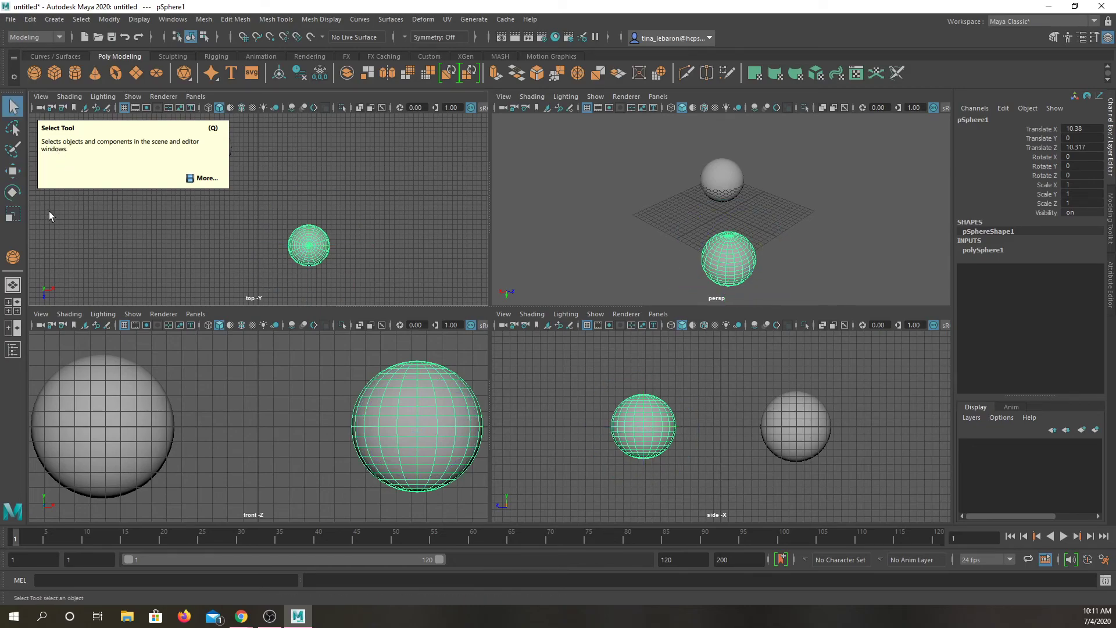
{"action": "key", "text": "e"}
{"action": "key", "text": "r"}
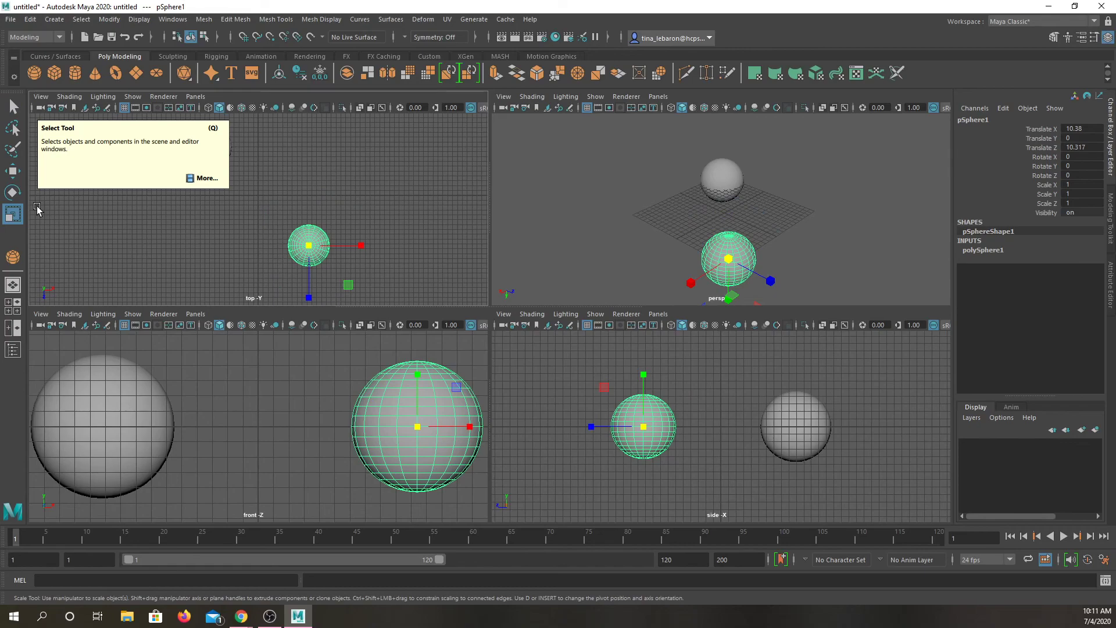
{"action": "key", "text": "q"}
{"action": "key", "text": "e"}
{"action": "key", "text": "w"}
{"action": "key", "text": "q"}
{"action": "key", "text": "w"}
{"action": "key", "text": "r"}
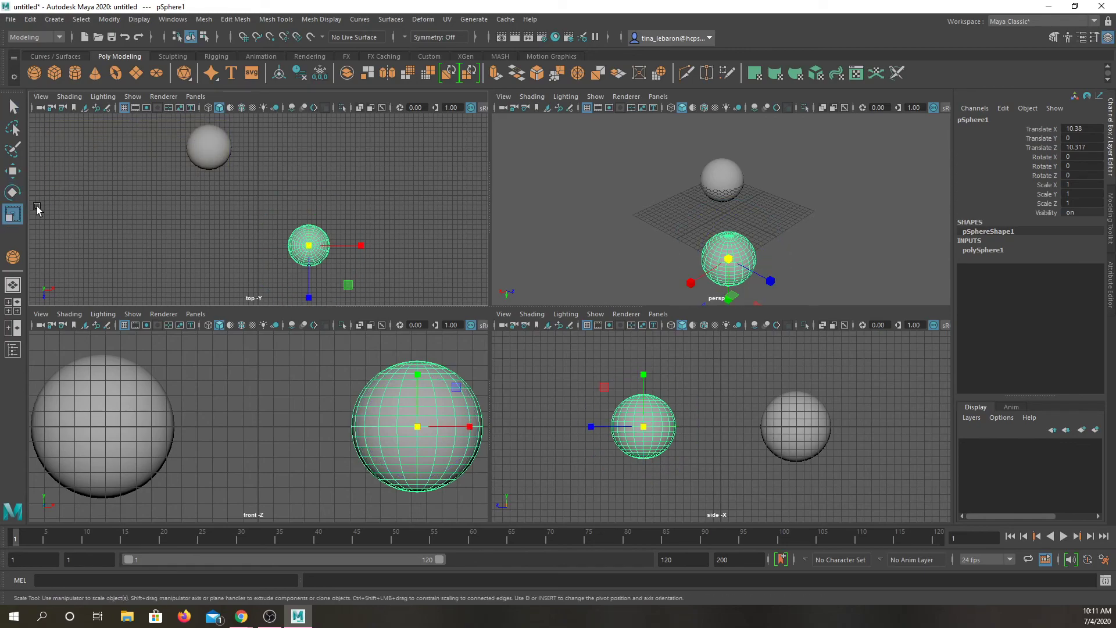